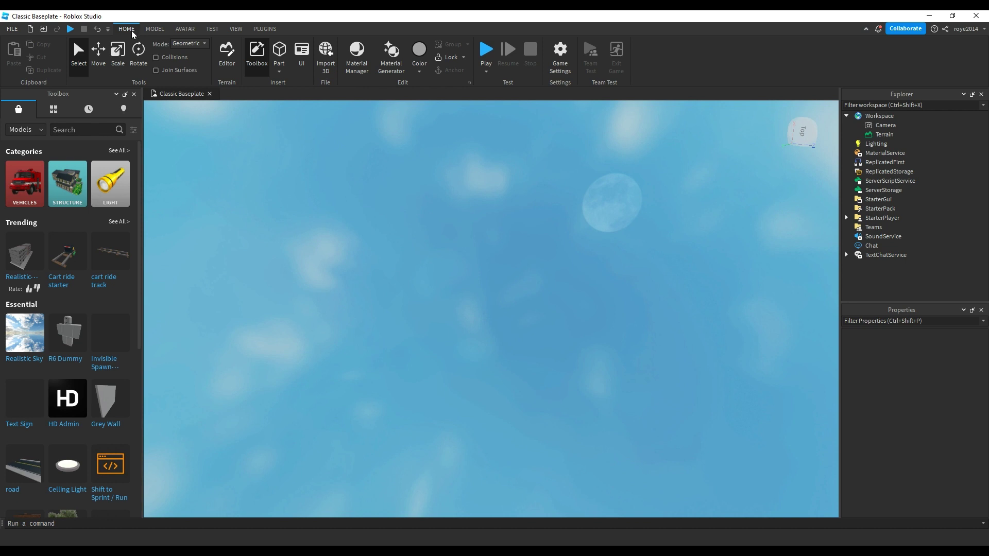
Search the Toolbox models for "racetrack"
left_click(16, 177)
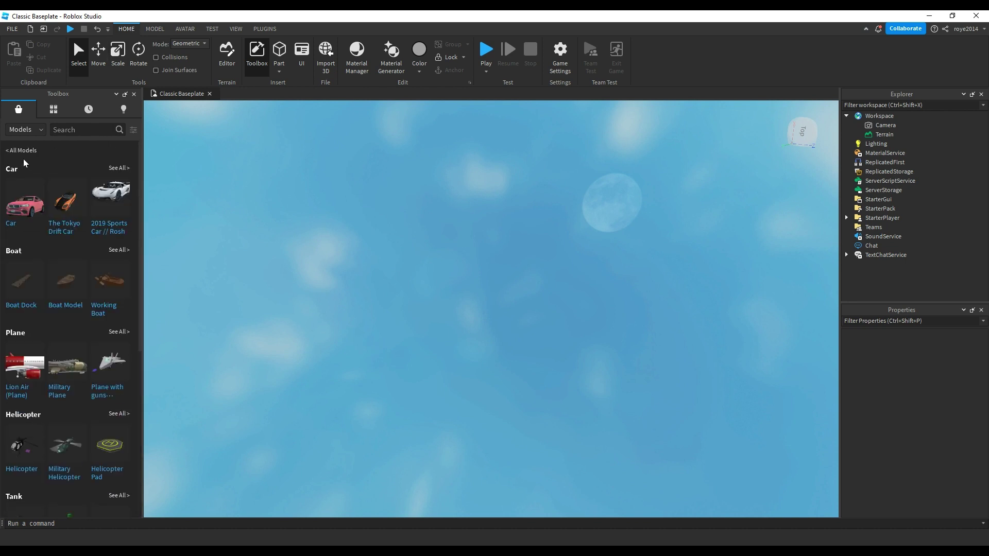
left_click(15, 151)
left_click(63, 133)
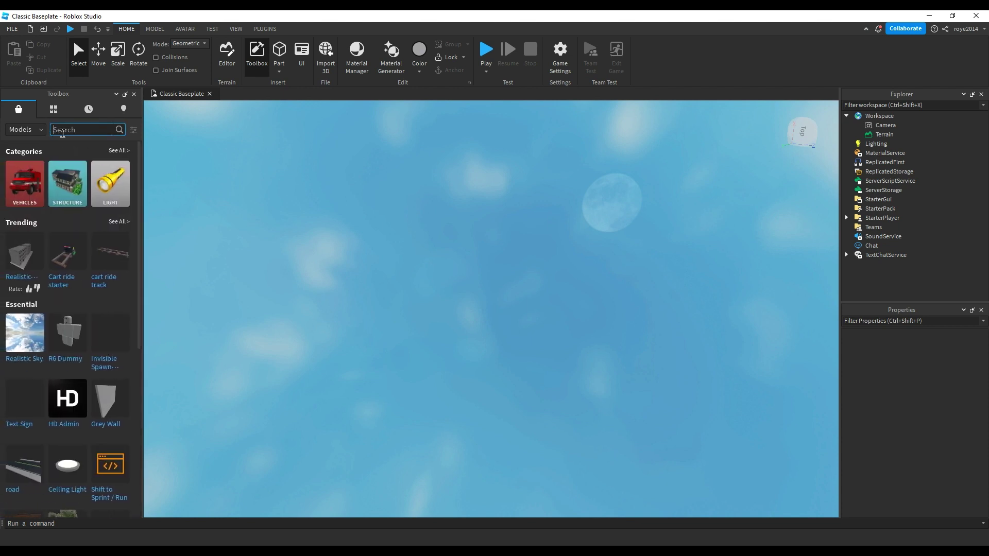
type("racetrack")
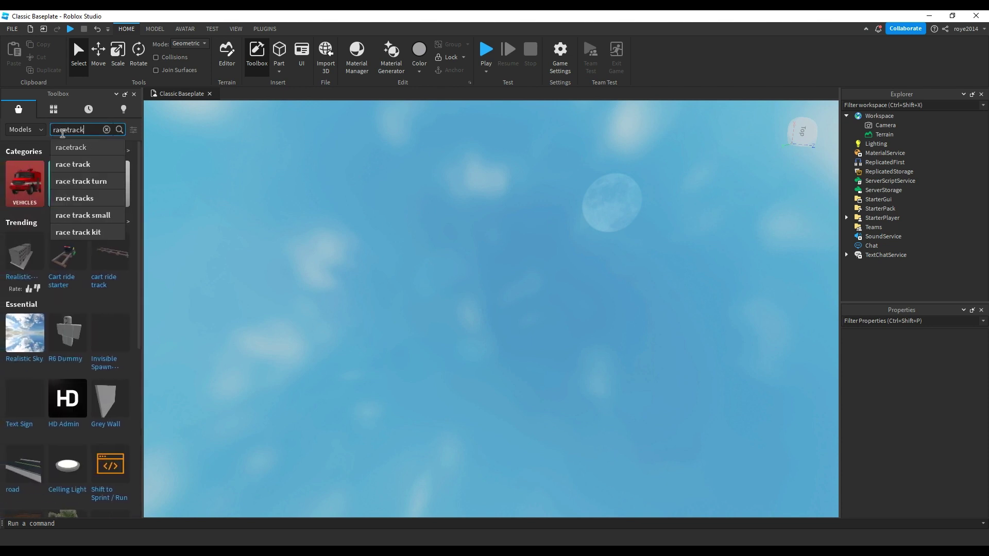
key("Return")
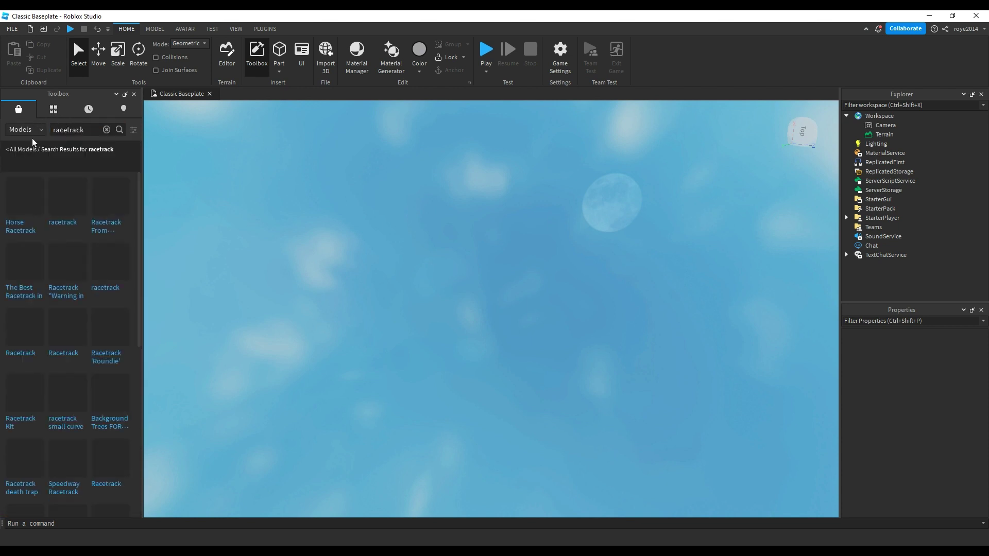
right_click_drag(340, 248, 342, 246)
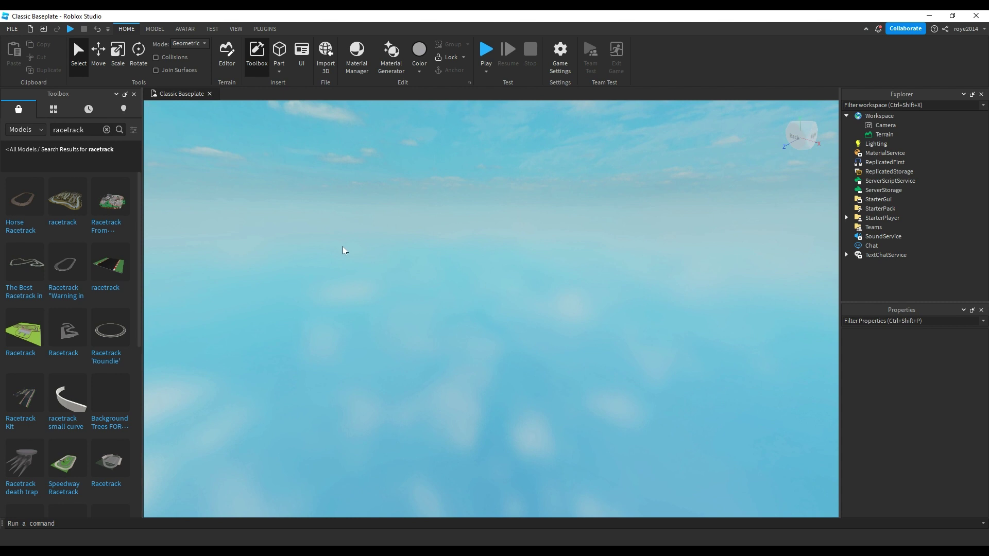
Examine the racetrack search results for a track model suitable for the map
scroll(21, 324, "down", 6)
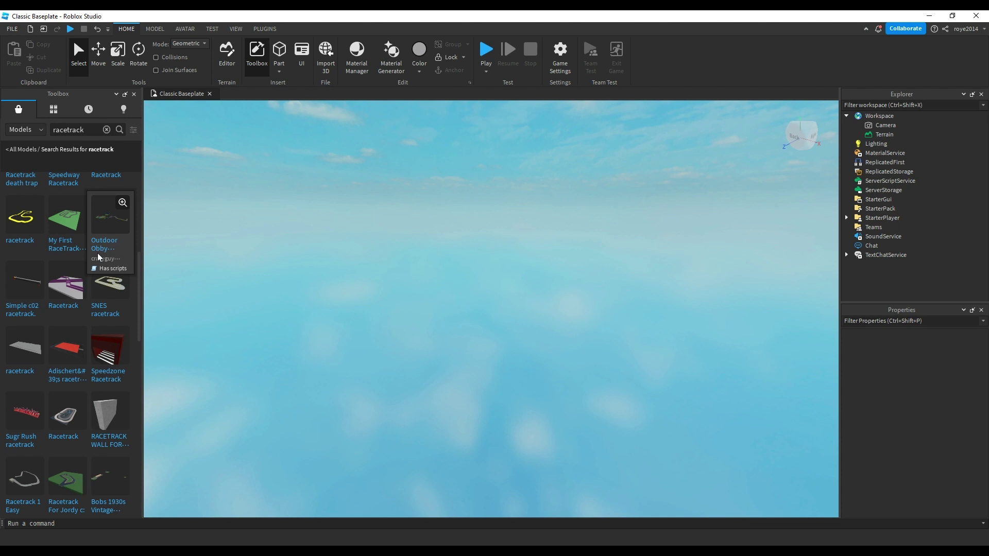
scroll(97, 252, "up", 6)
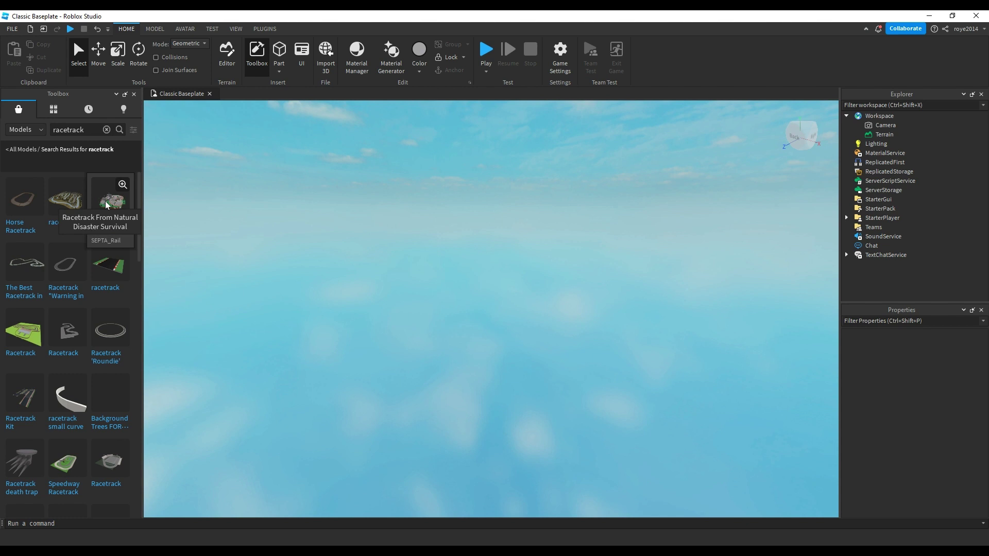
scroll(88, 296, "down", 10)
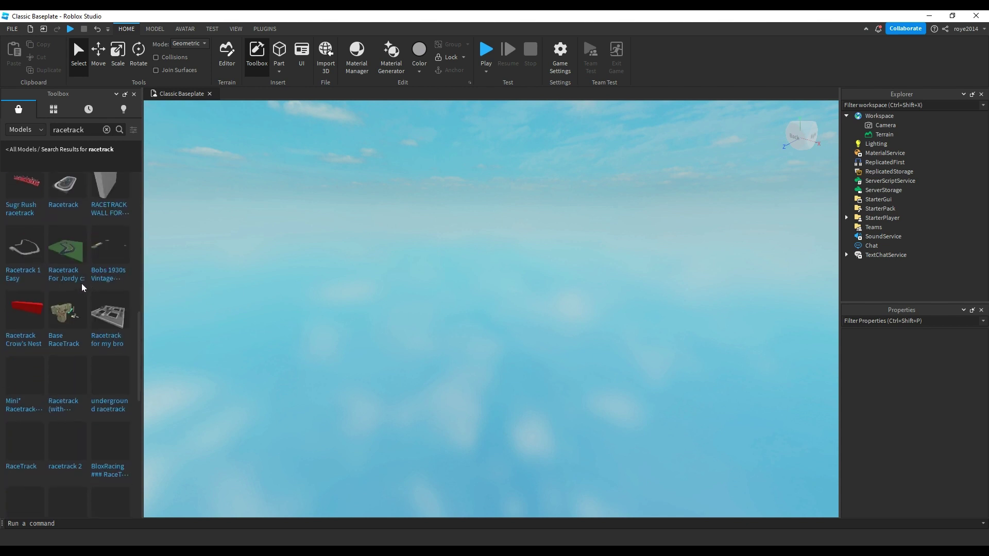
scroll(59, 278, "down", 10)
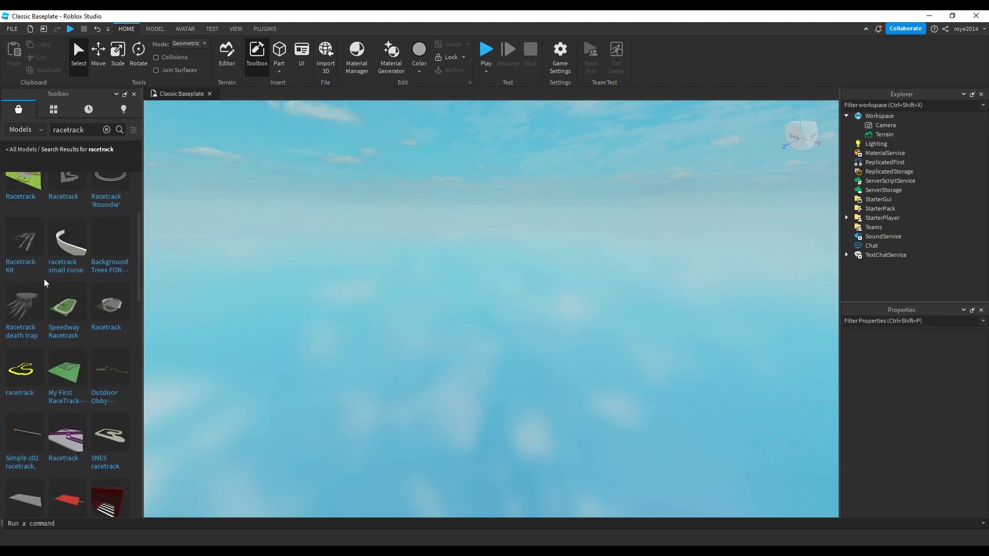
scroll(43, 279, "up", 3)
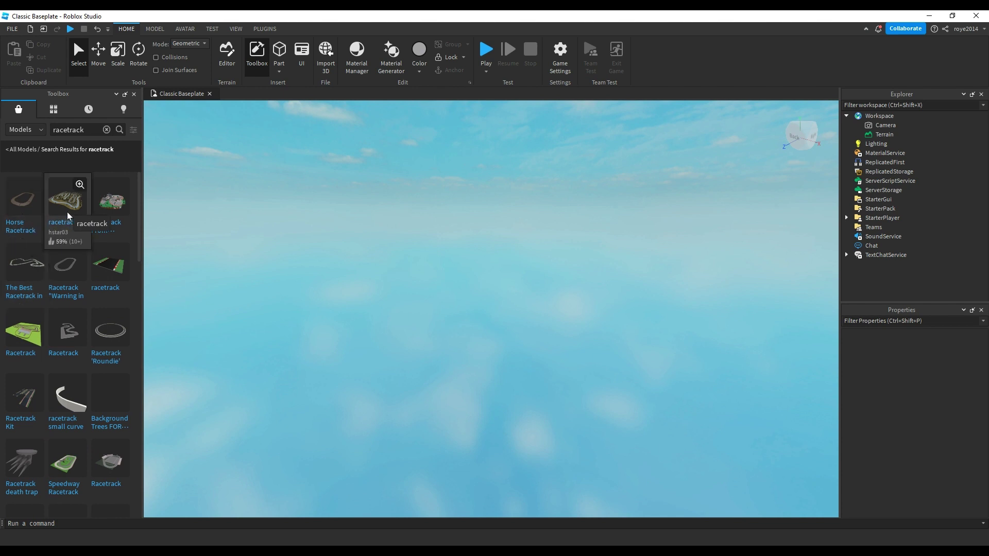
scroll(70, 216, "down", 10)
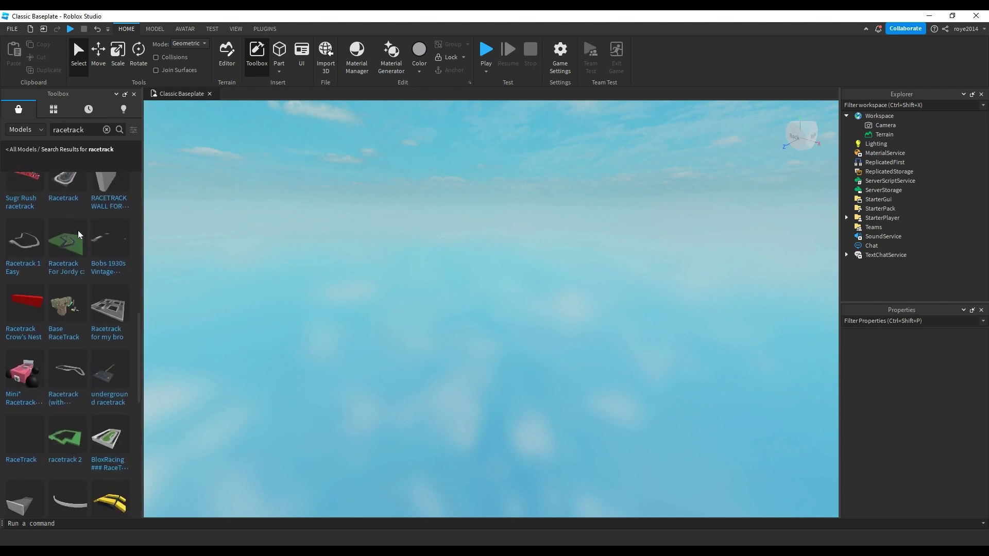
scroll(79, 244, "down", 5)
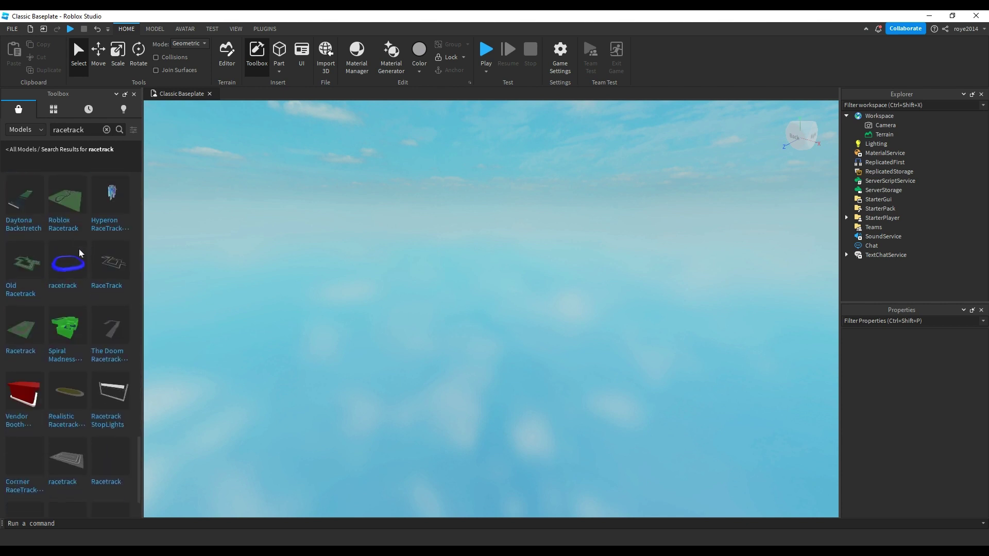
scroll(79, 250, "down", 3)
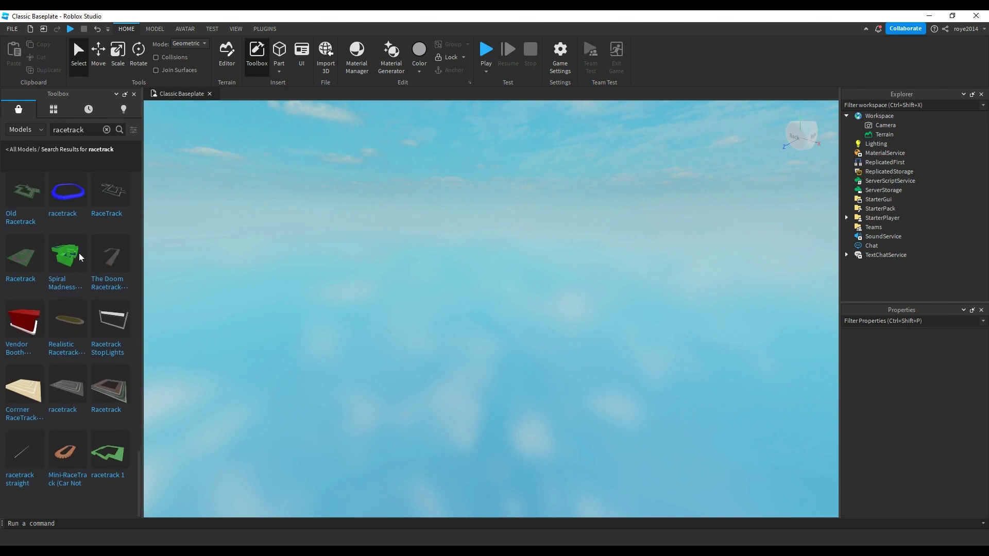
scroll(79, 254, "up", 1)
Replace the racetrack search with "race", and replace that search with "city"
left_click(105, 130)
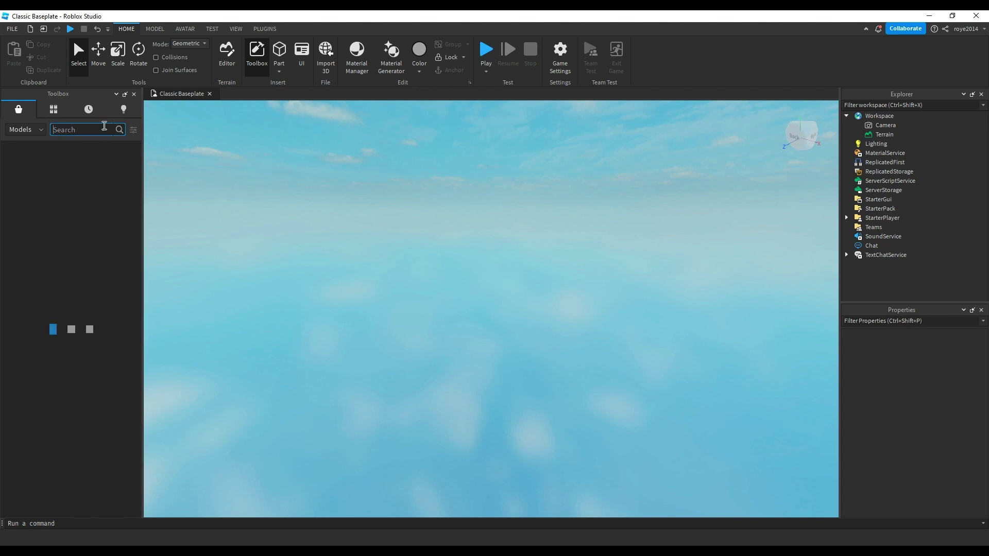
key("Return")
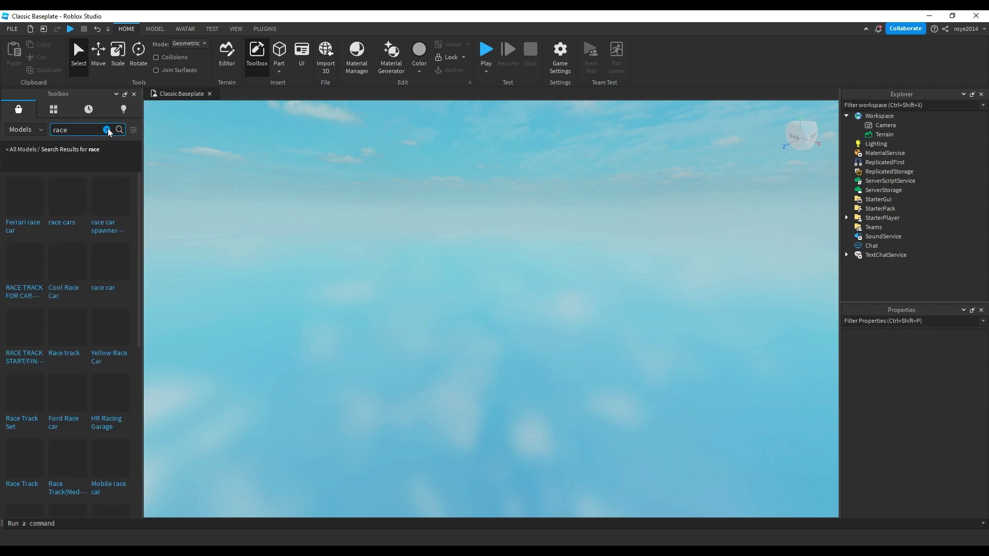
left_click(106, 130)
type("city")
key("Return")
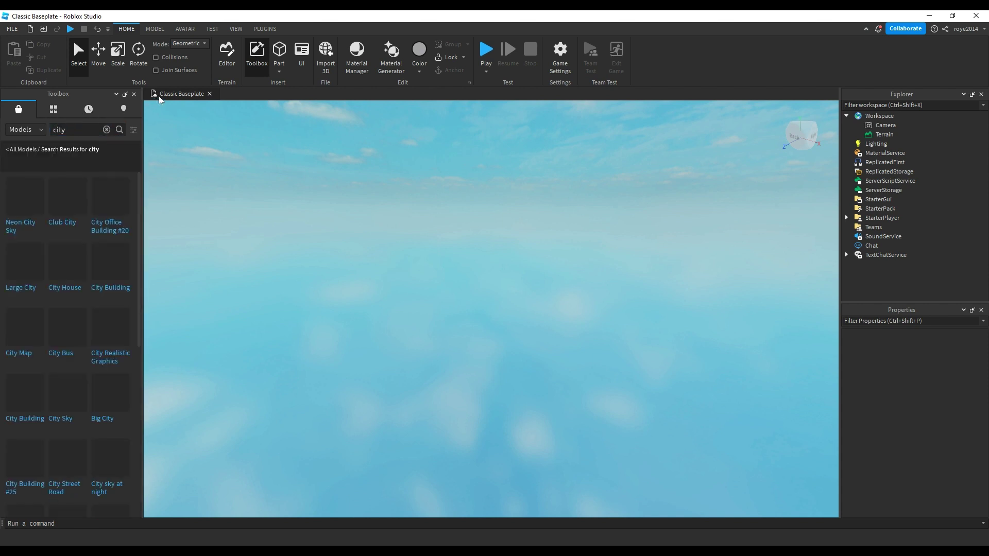
Pick the Large City model from the city search results and insert it into the empty scene
right_click_drag(216, 171, 216, 171)
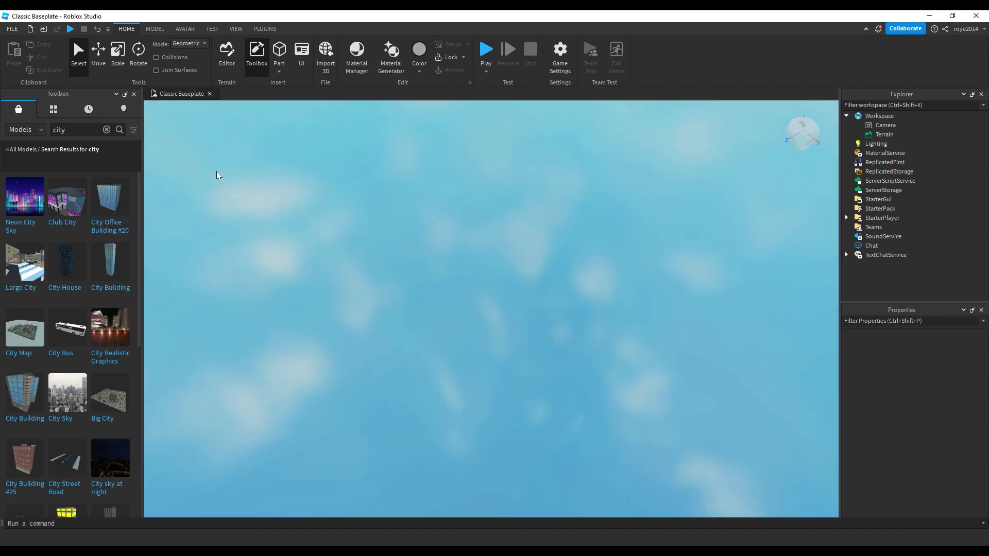
scroll(55, 324, "down", 5)
scroll(57, 315, "down", 2)
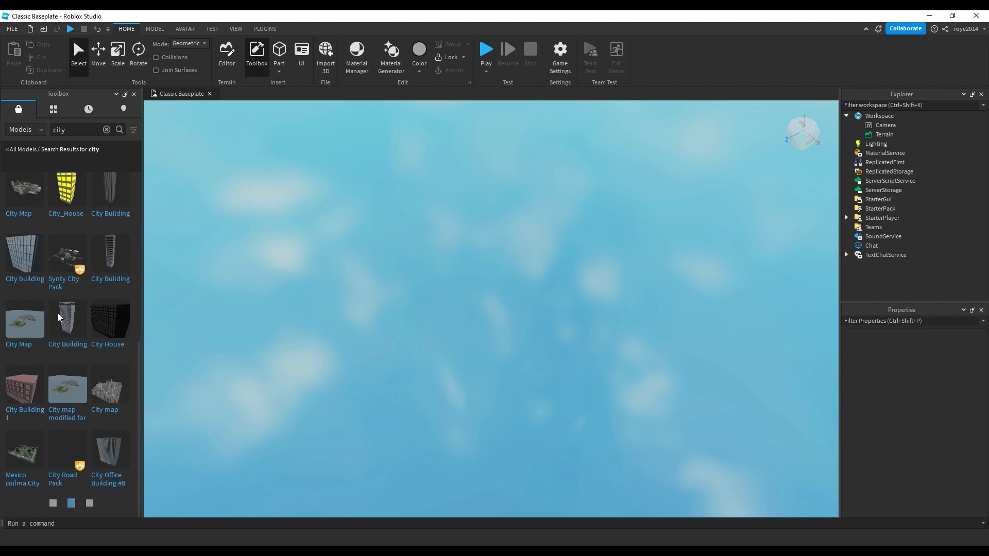
mouse_move(101, 335)
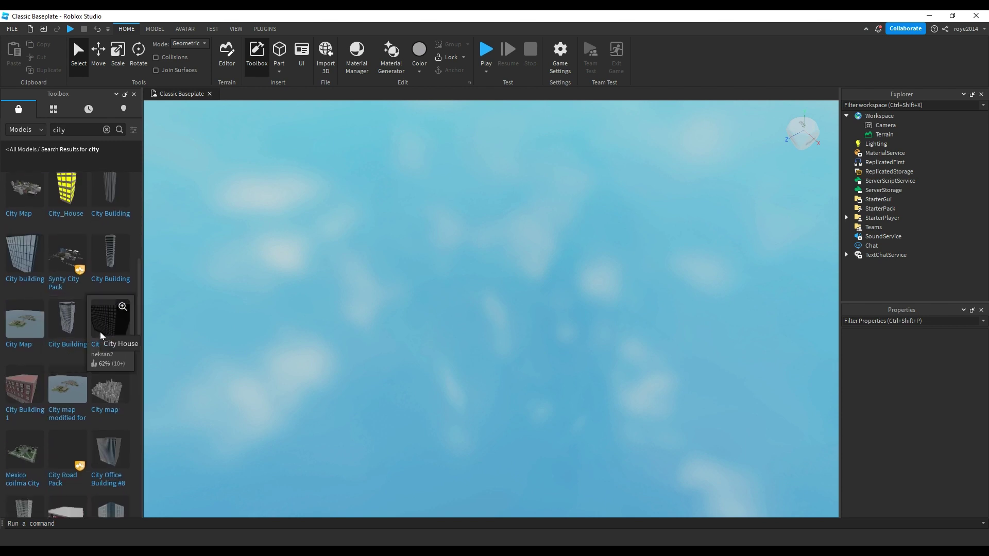
mouse_move(131, 400)
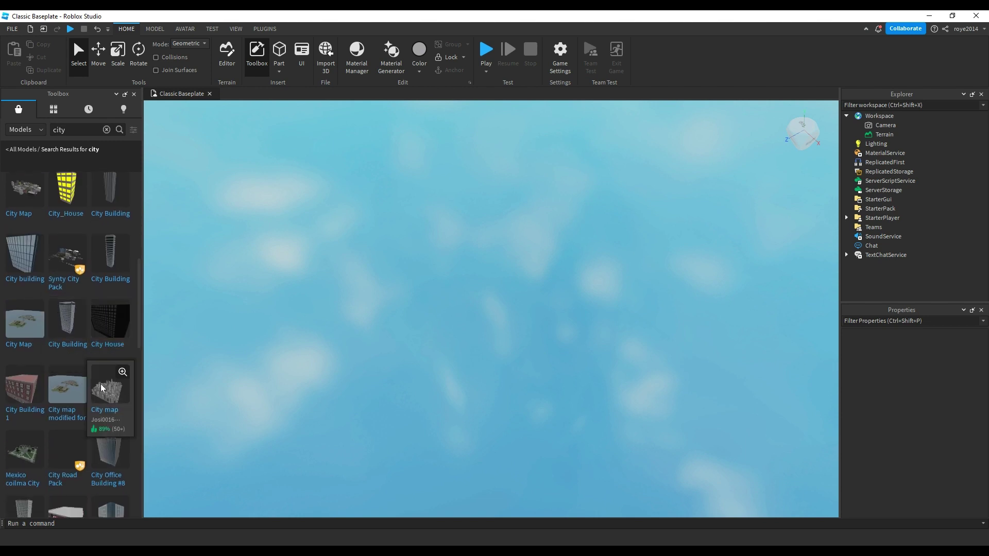
scroll(98, 382, "up", 6)
mouse_move(29, 196)
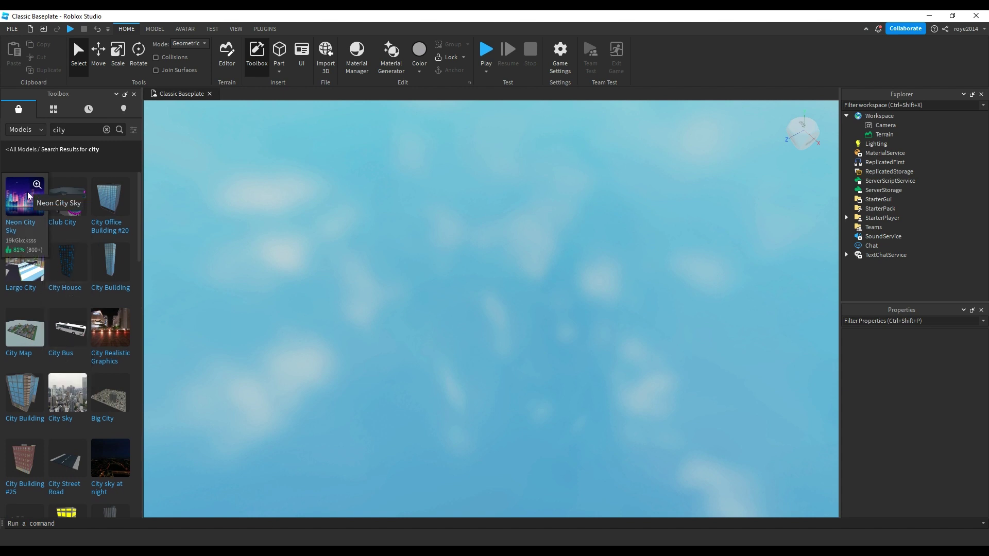
mouse_move(76, 219)
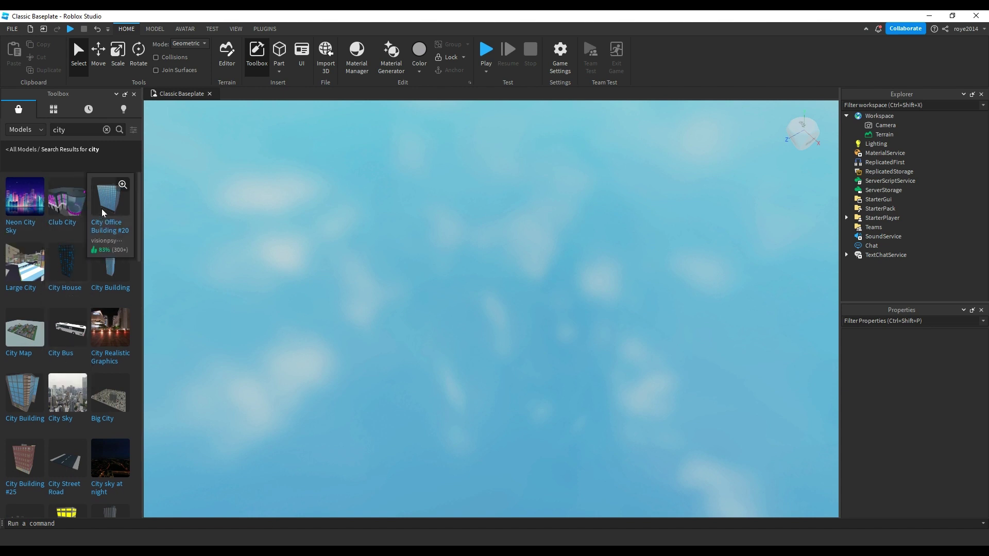
mouse_move(25, 267)
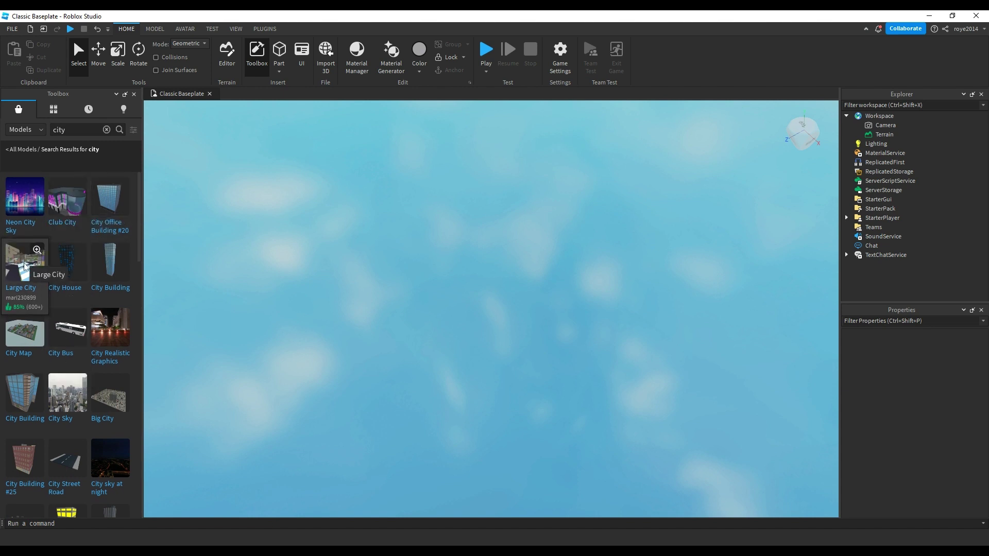
left_click_drag(24, 266, 358, 300)
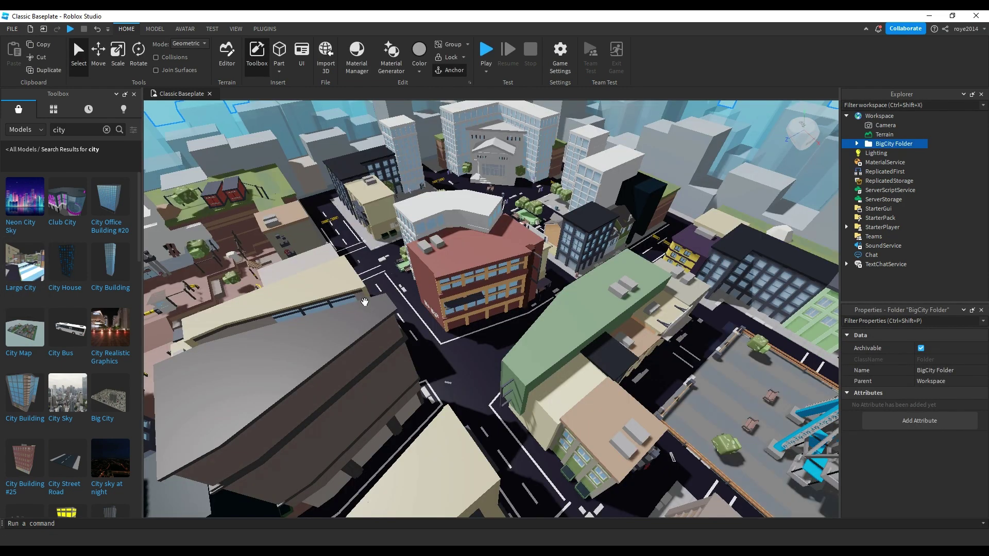
Examine the inserted city from above and at street level, around the road intersection near the fenced trees and benches
right_click_drag(536, 350, 477, 280)
left_click(420, 256)
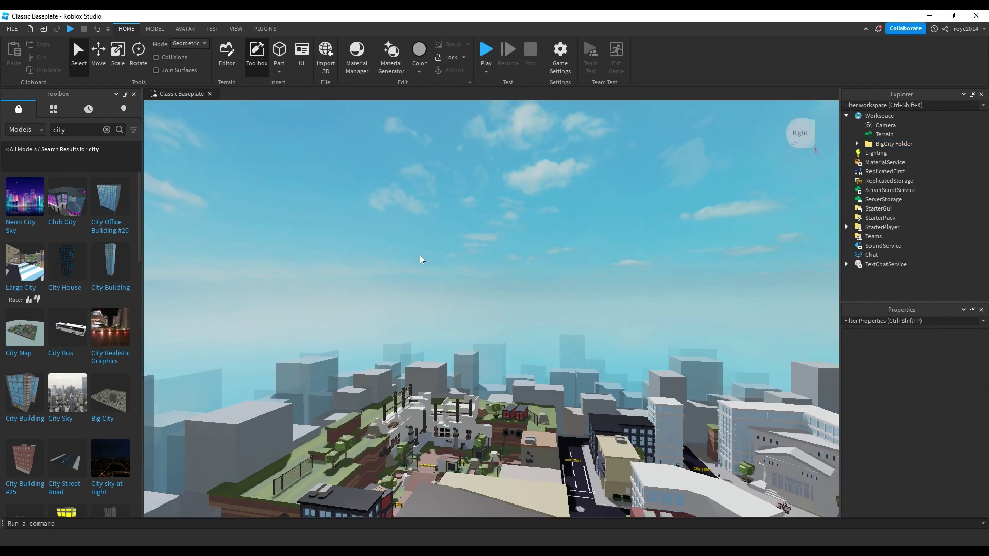
right_click_drag(421, 256, 420, 255)
scroll(419, 256, "up", 5)
scroll(419, 254, "up", 10)
key("w")
key("s")
key("d")
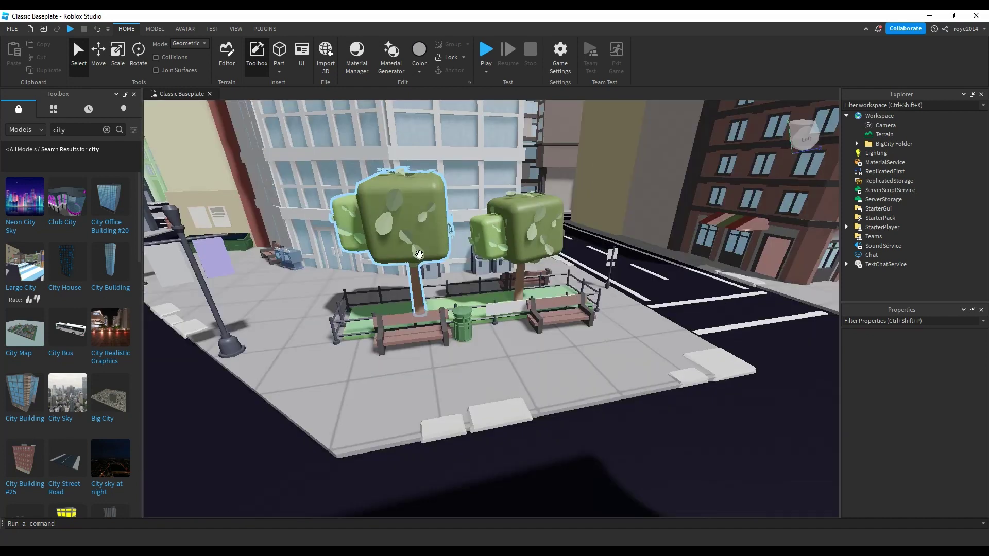
scroll(420, 255, "up", 8)
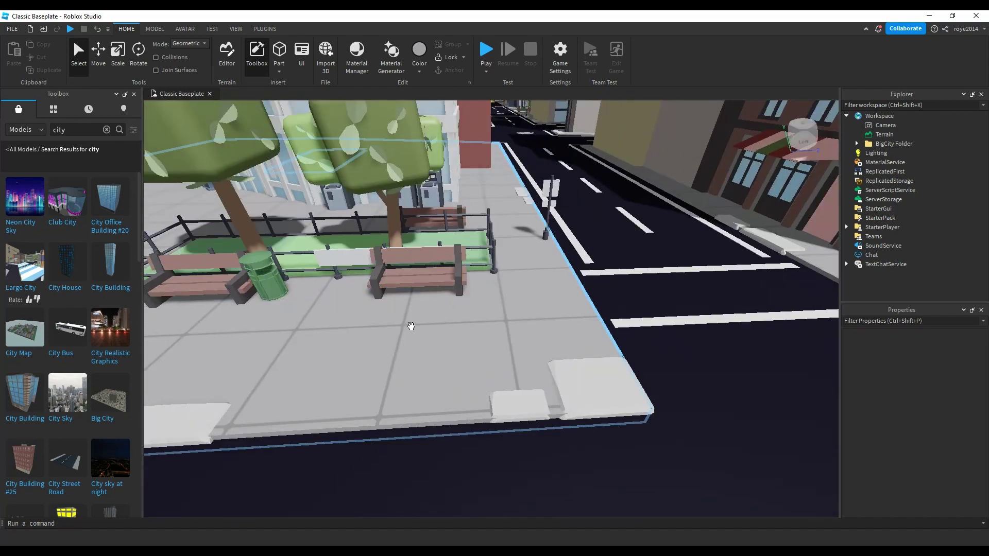
right_click_drag(437, 327, 436, 327)
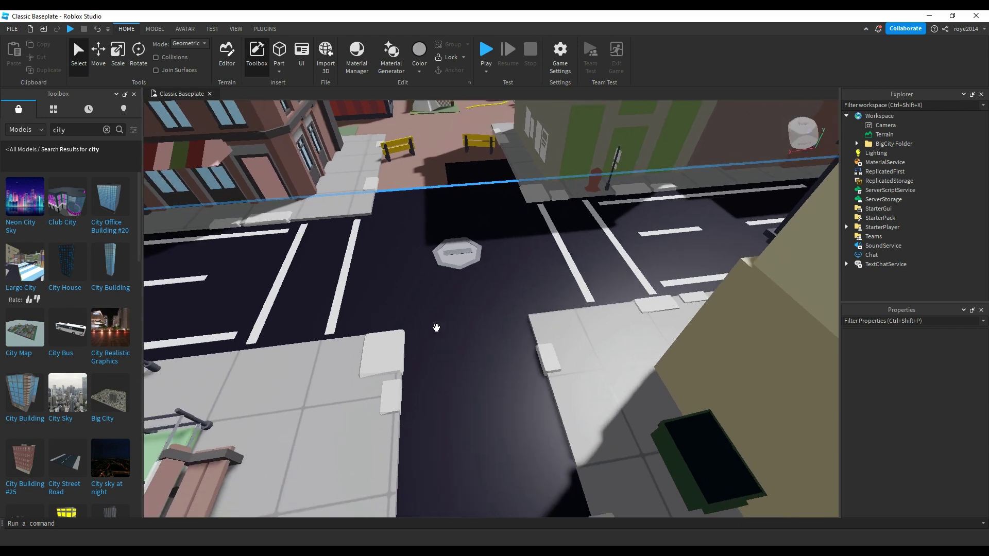
Search the Toolbox models for "starting line"
left_click(107, 130)
type("starting line")
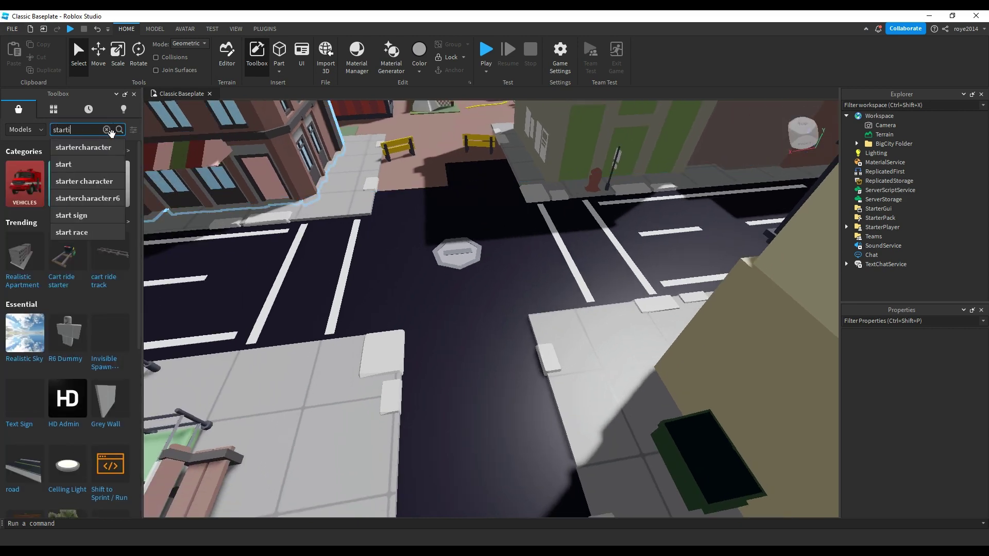
key("Return")
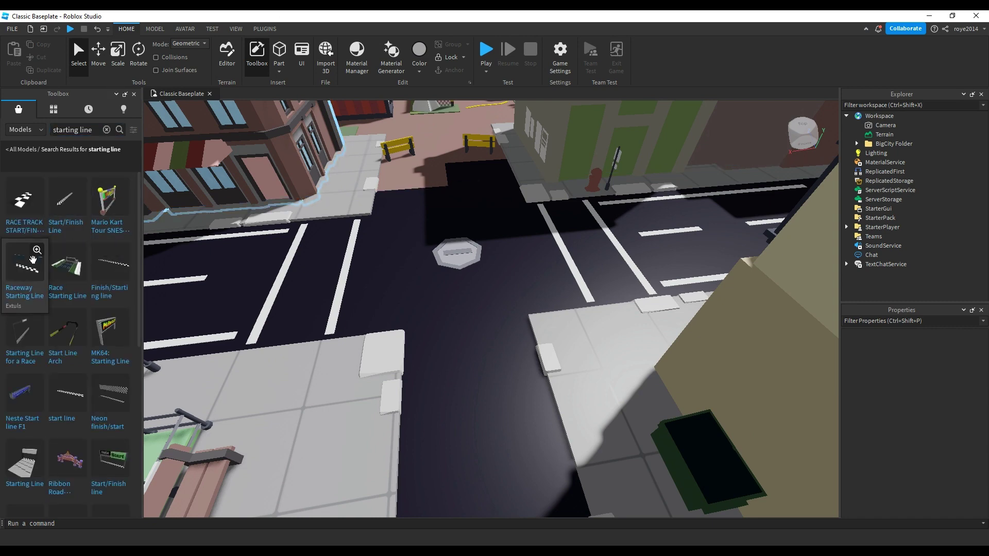
Try the Raceway Starting Line model on the road at the intersection, and delete it
left_click_drag(22, 272, 407, 267)
right_click_drag(408, 266, 416, 270)
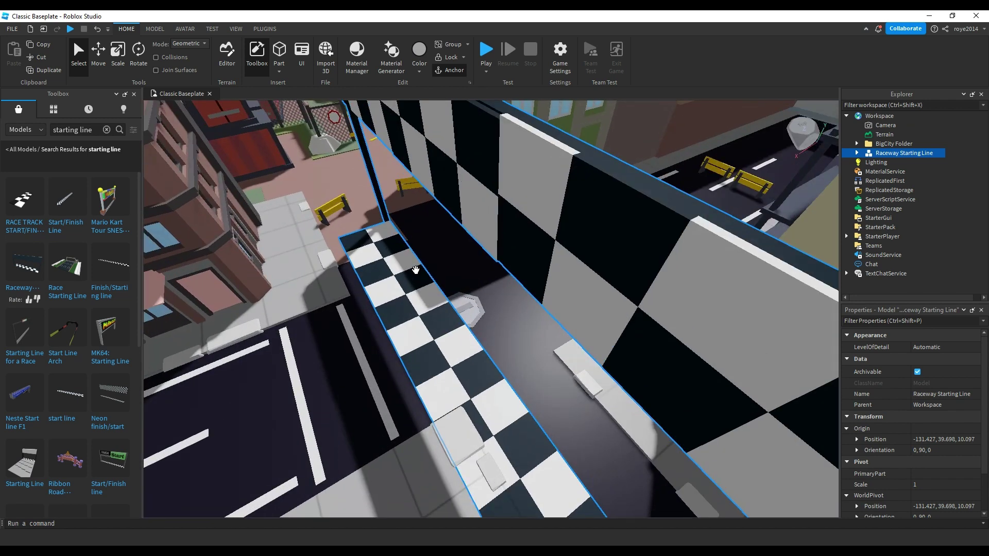
key("Delete")
Try the Start/Finish Line model on the road between the two sidewalks, and delete it
right_click_drag(443, 308, 444, 309)
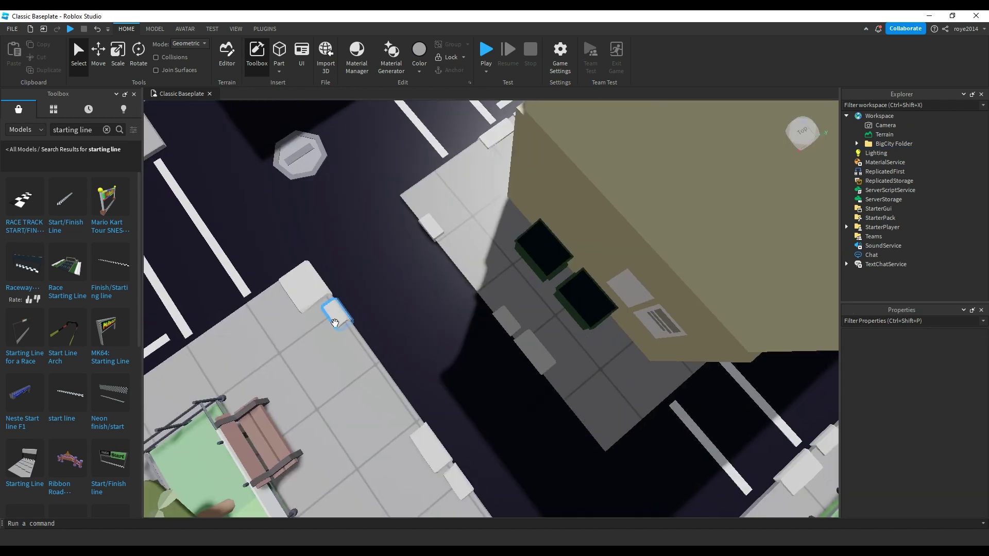
right_click_drag(334, 320, 334, 323)
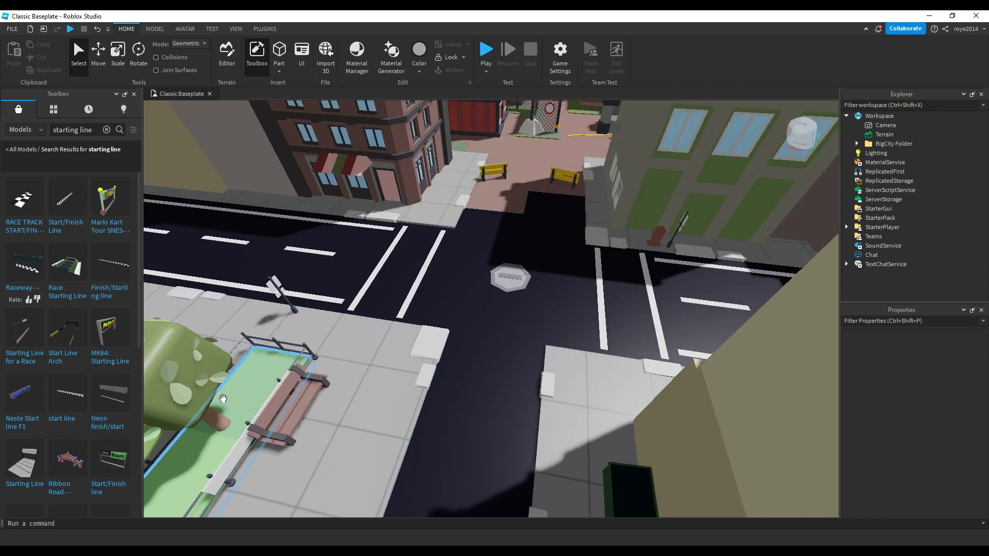
right_click_drag(271, 382, 262, 382)
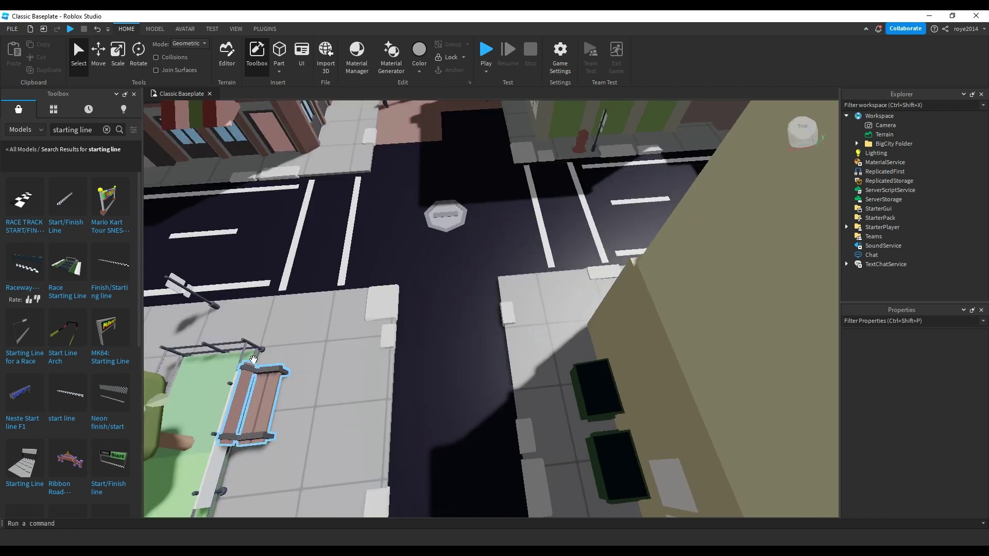
left_click_drag(66, 200, 439, 330)
key("Delete")
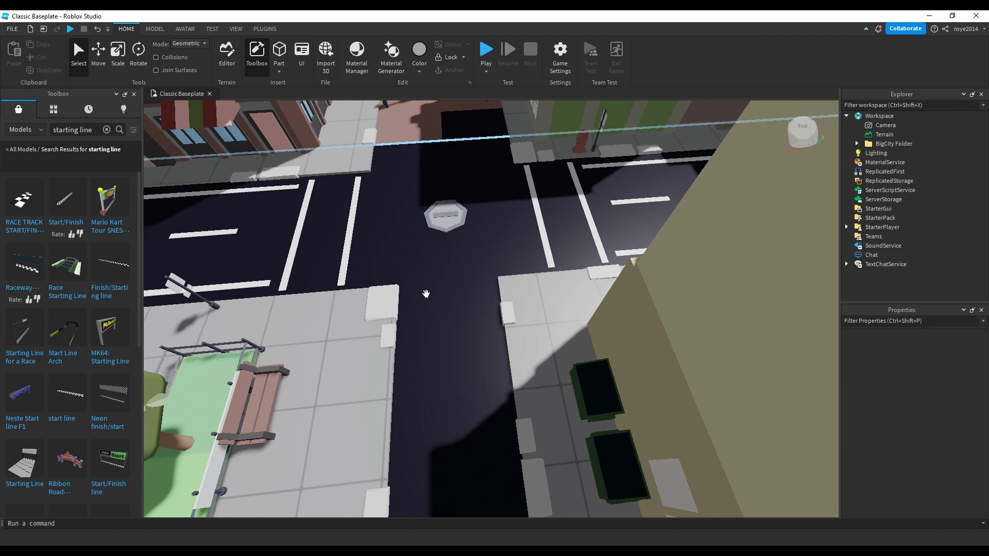
Insert the white "Starting line" arch model from the search results so that it spans the road at the intersection
scroll(62, 315, "down", 5)
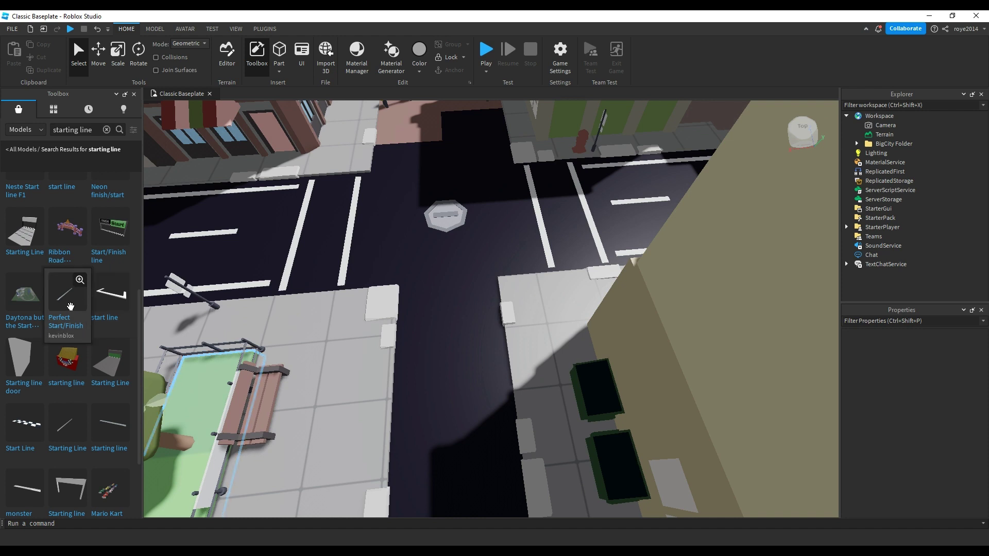
scroll(71, 306, "down", 3)
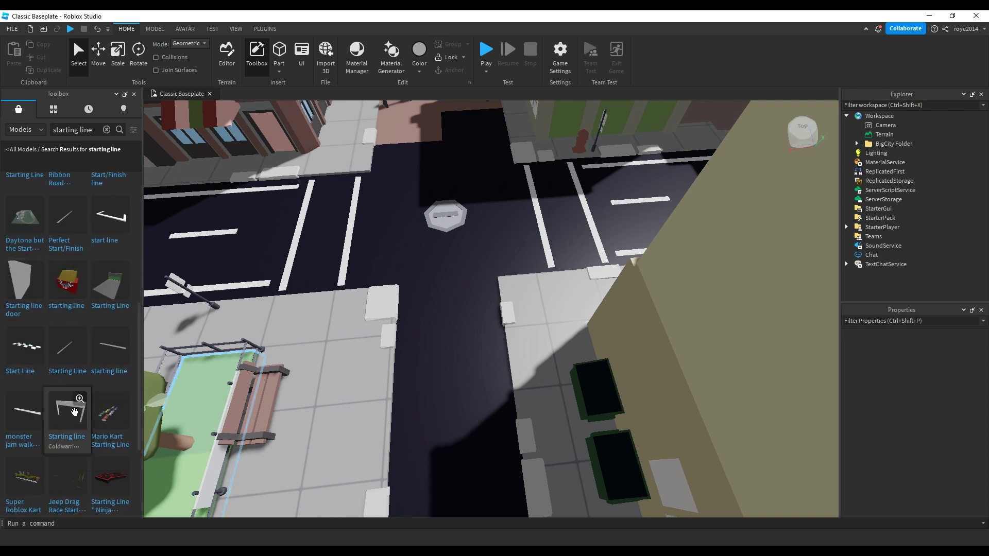
left_click_drag(74, 412, 460, 291)
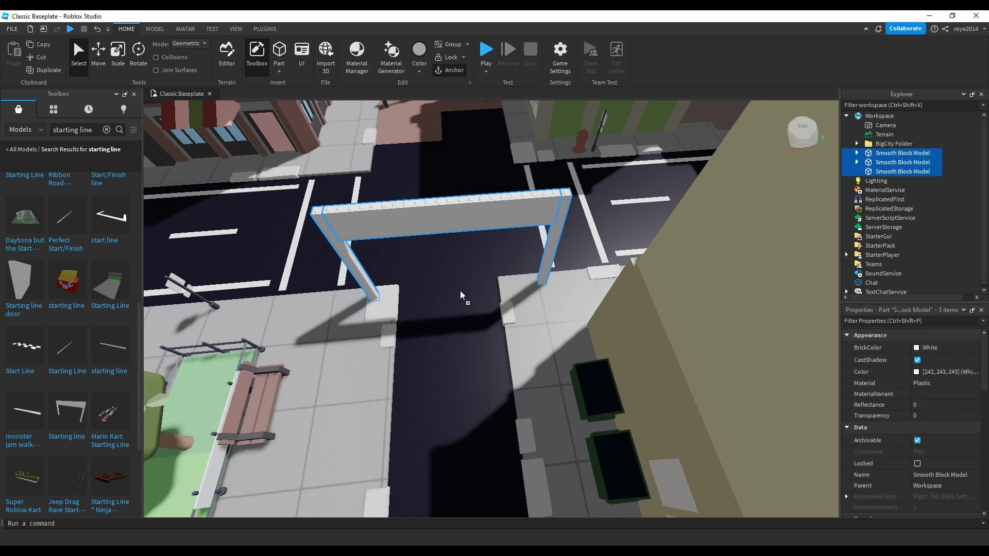
left_click(313, 321)
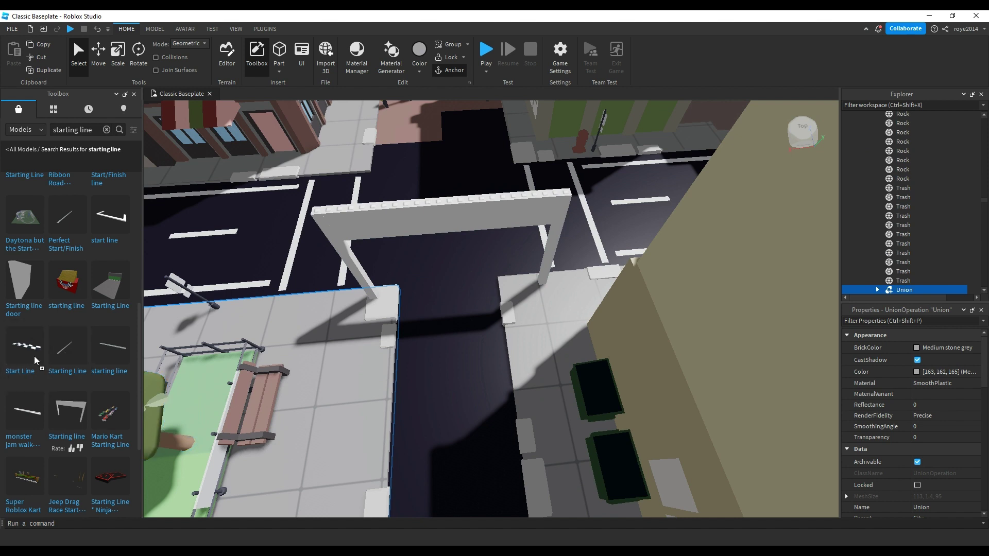
Insert the checkered Start Line model under the arch and scale it to about 0.51 to fit between the sidewalks
left_click_drag(35, 361, 453, 292)
left_click(120, 55)
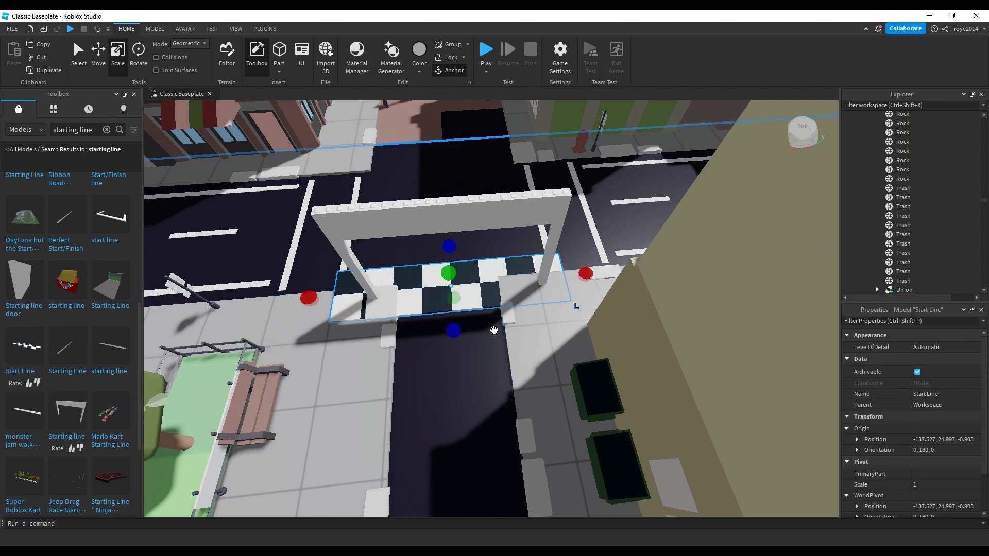
left_click_drag(452, 333, 421, 300)
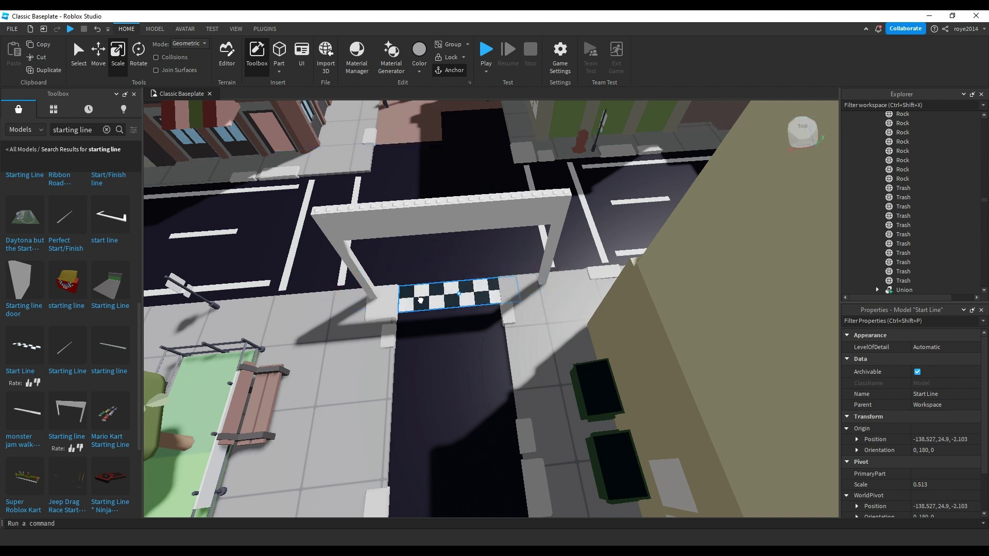
left_click(407, 272)
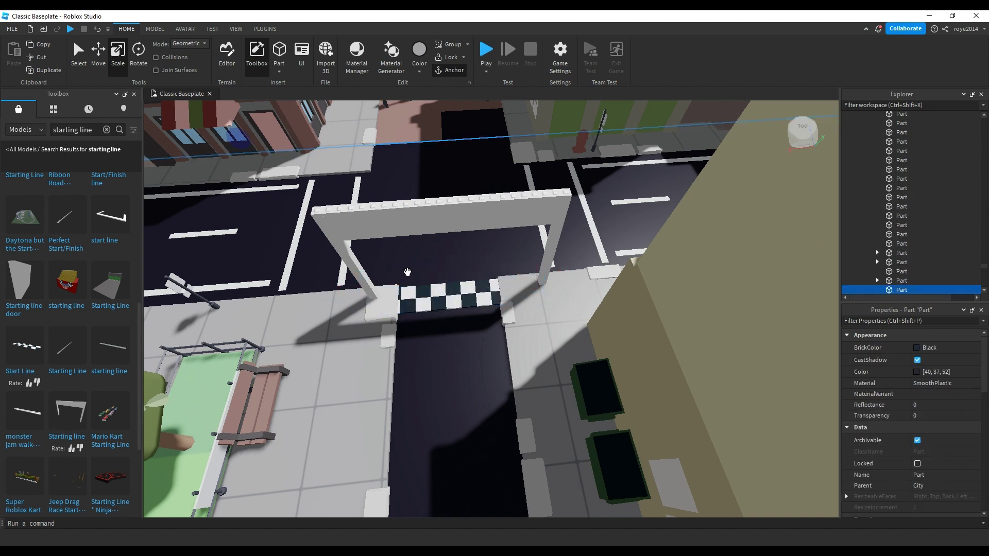
Select the white arch's beam and both posts, and shift them slightly sideways to centre the arch over the checkered line
right_click_drag(407, 272, 406, 271)
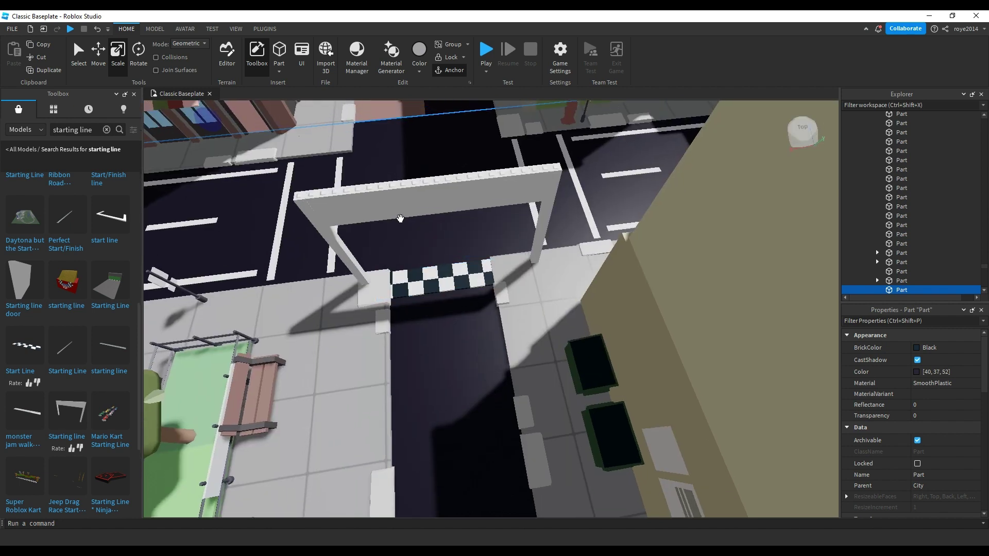
left_click(400, 218)
left_click(339, 245)
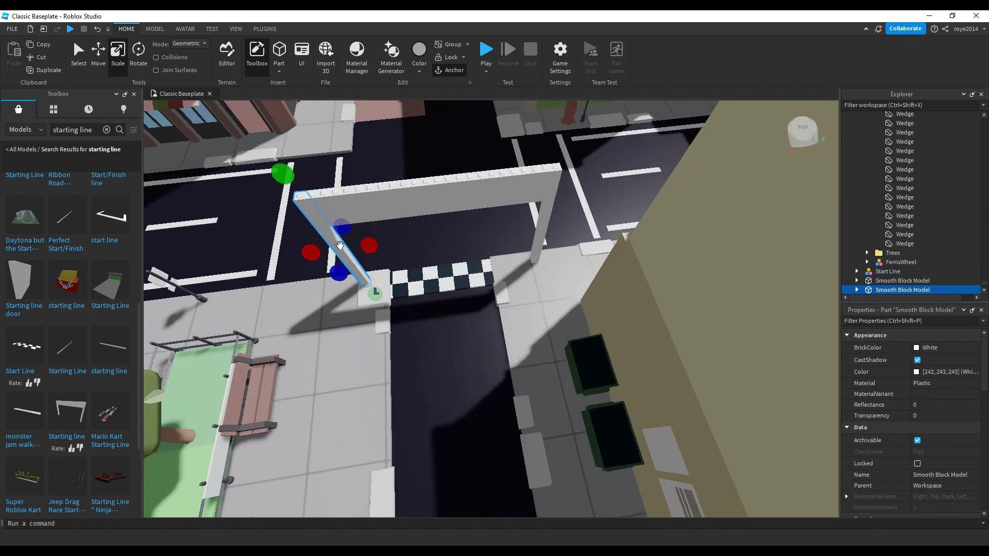
left_click(542, 233, "ctrl")
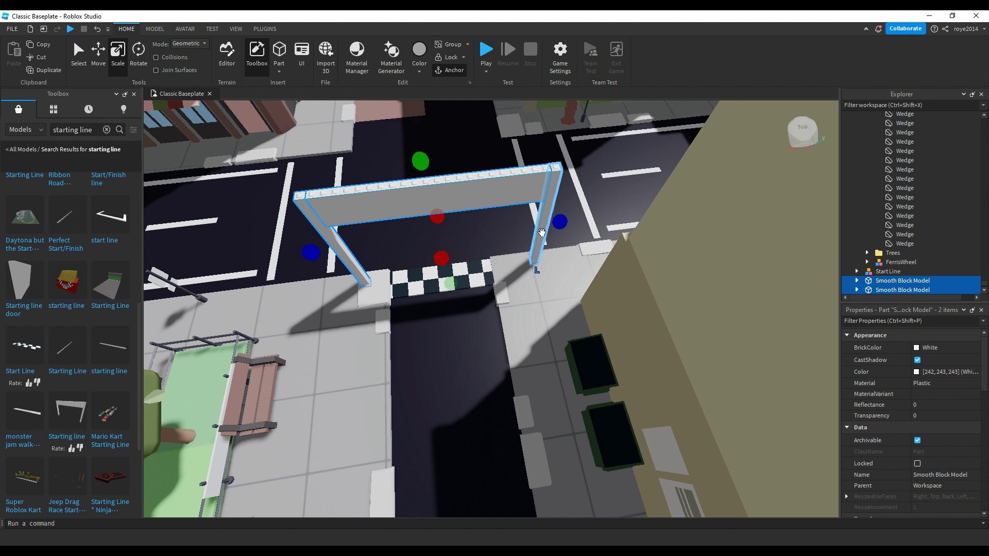
left_click(103, 58)
left_click(407, 287, "ctrl")
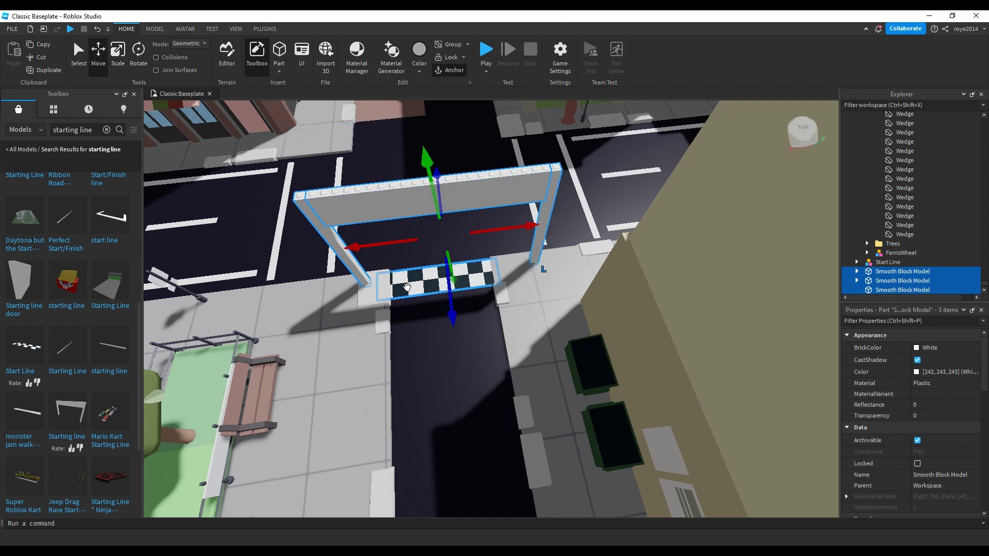
left_click_drag(396, 242, 387, 241)
left_click(435, 360)
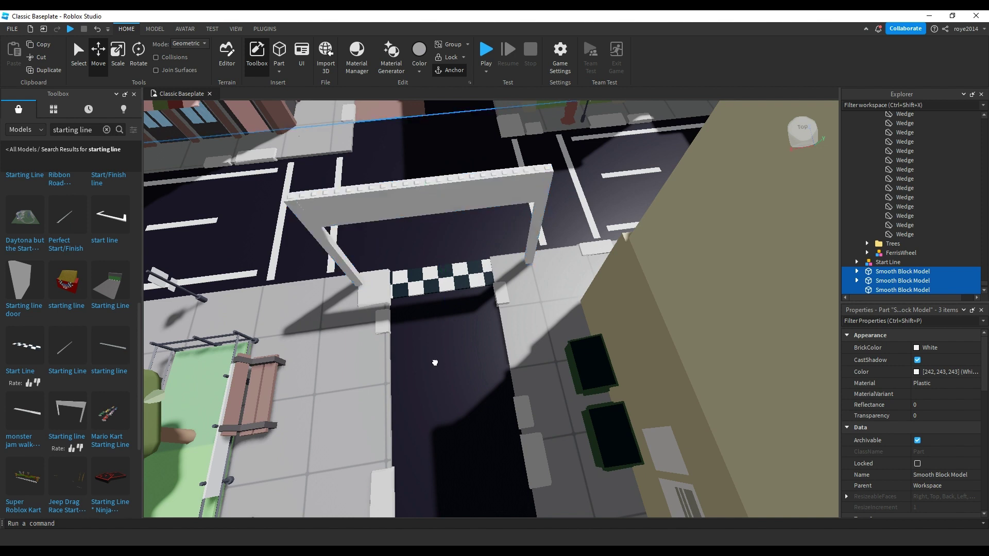
Nudge the checkered Start Line model sideways to align it with the road's edges
left_click(412, 287)
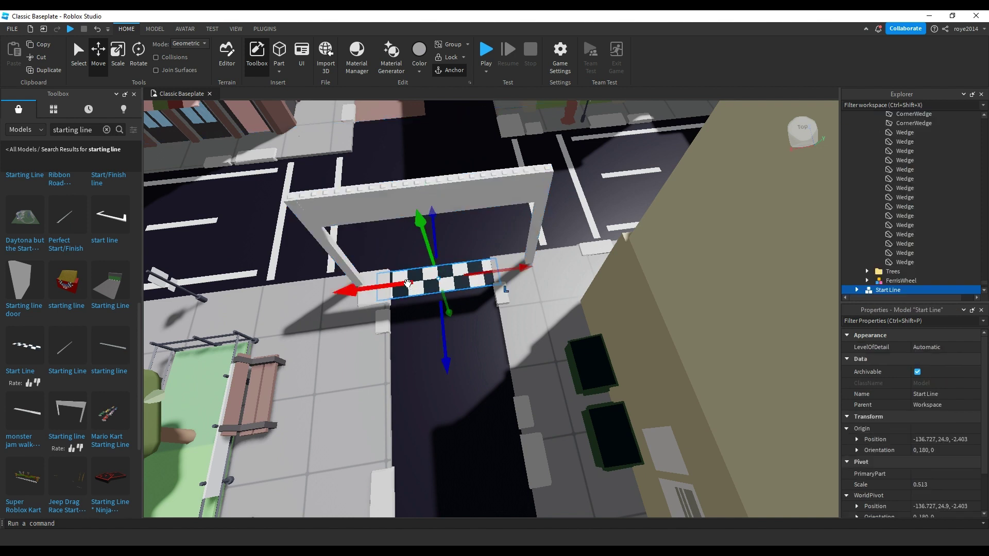
left_click_drag(407, 283, 405, 283)
left_click(431, 355)
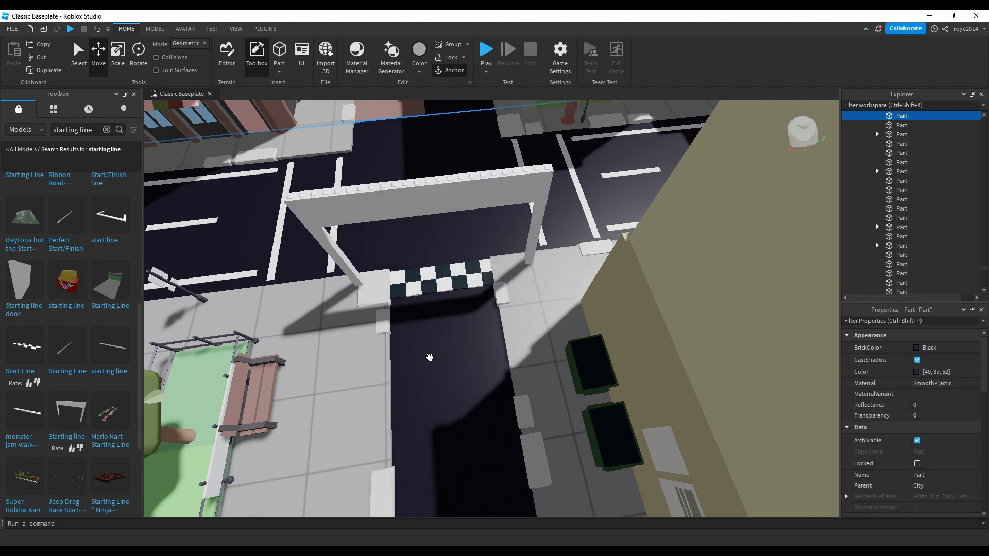
Delete the "Start" text decal from the arch's top beam
right_click_drag(431, 356, 426, 336)
key("w")
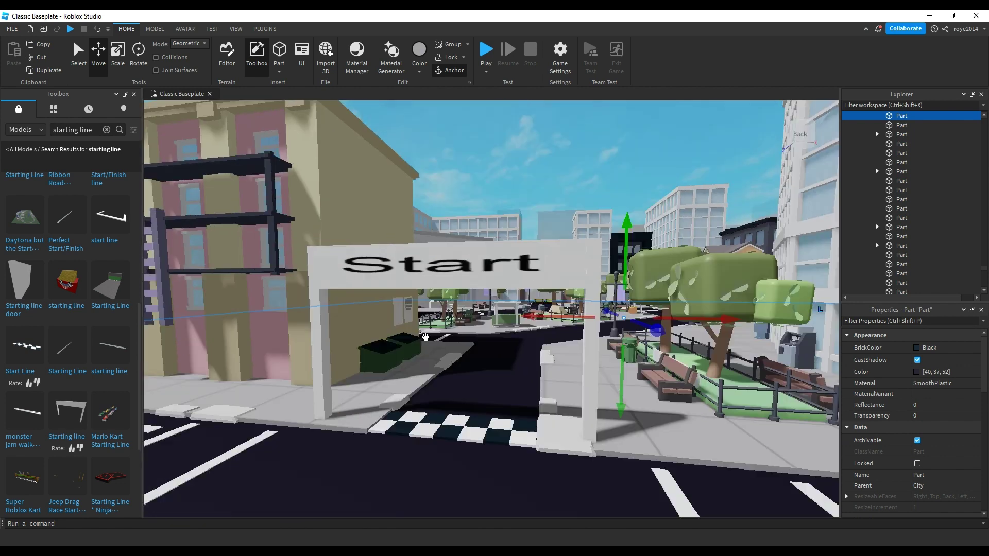
left_click(417, 264)
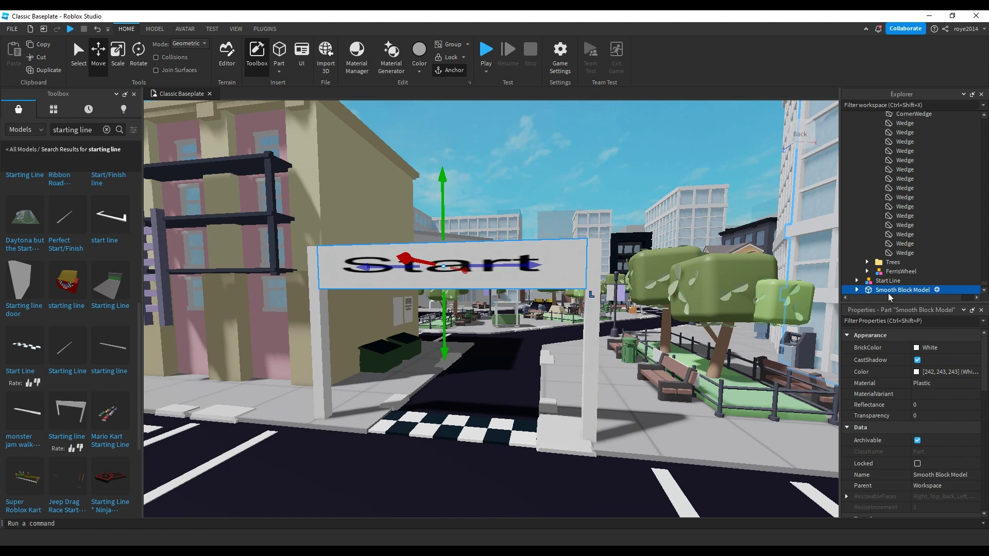
key("ctrl+d")
key("ctrl+d")
scroll(878, 273, "down", 1)
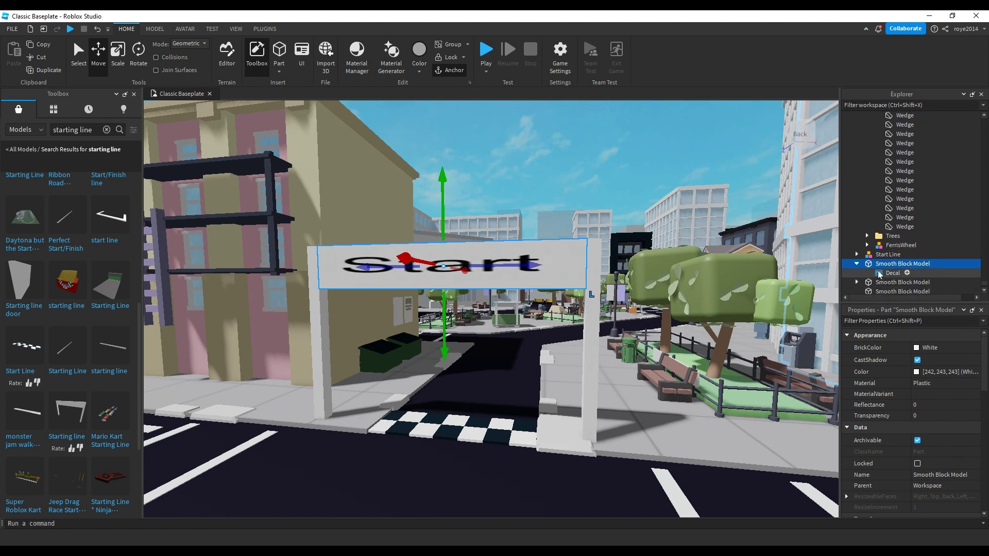
left_click(893, 273)
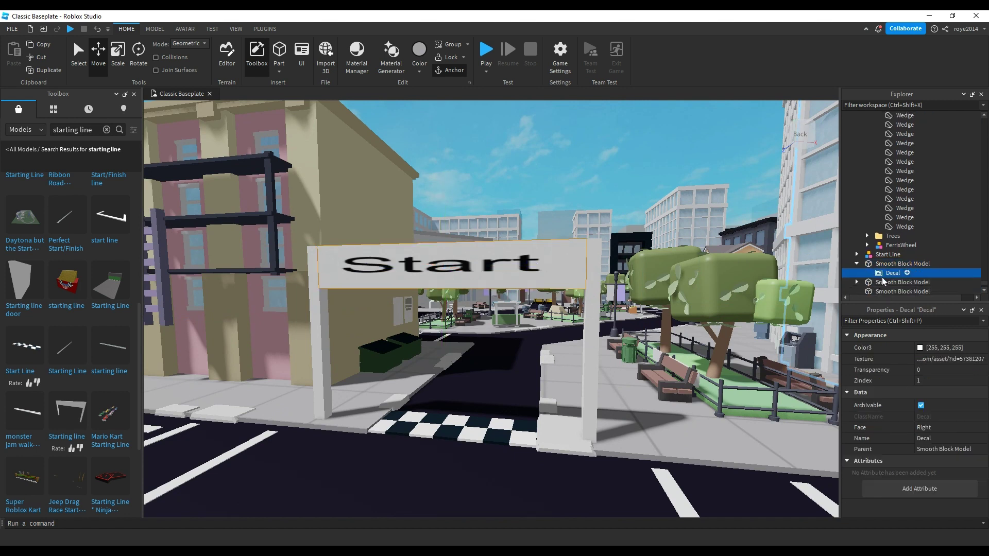
key("Delete")
Examine the city streets around the starting line from above and at road level
right_click_drag(742, 289, 693, 314)
key("w")
key("d")
key("w")
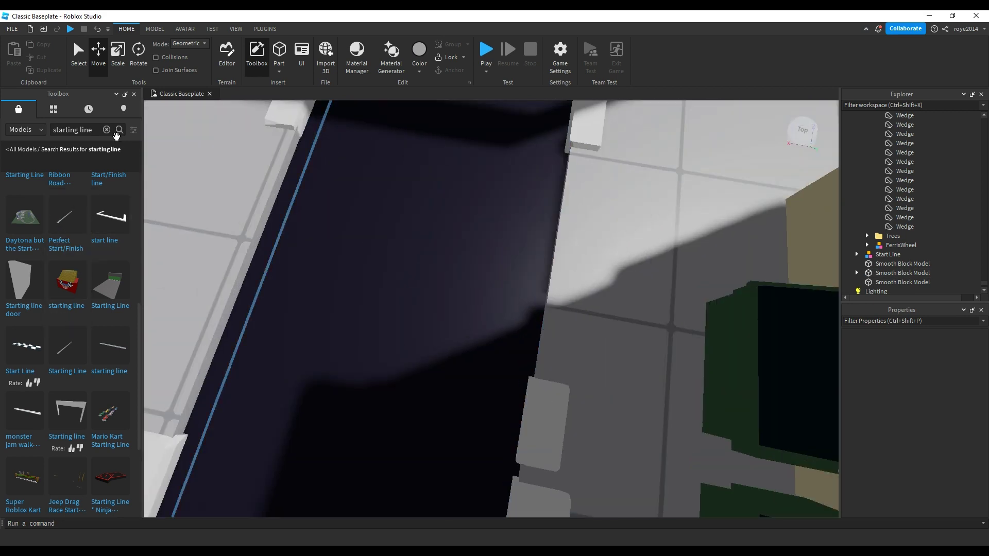
scroll(434, 354, "down", 10)
scroll(434, 355, "down", 15)
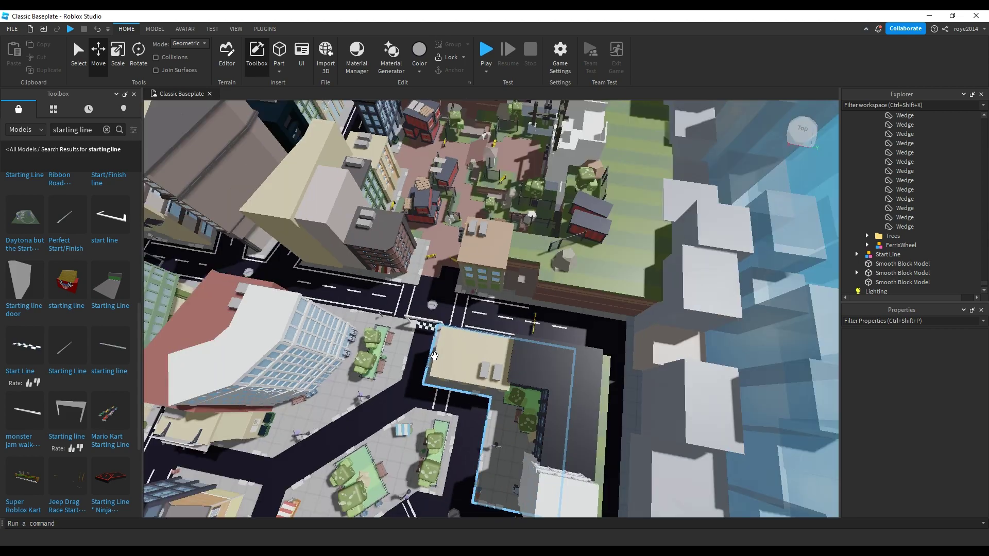
scroll(436, 355, "down", 1)
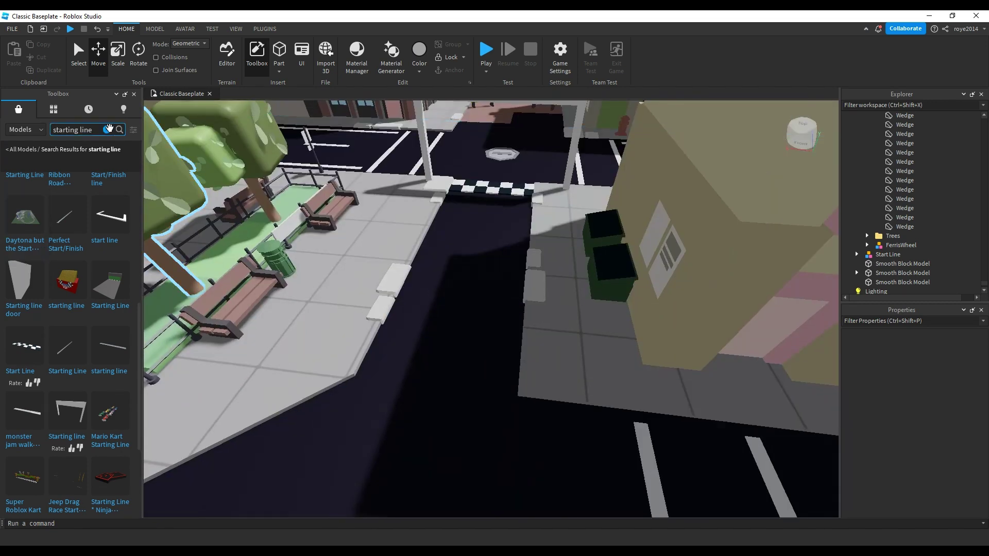
Search the Toolbox models for "car" and browse the results
left_click(108, 129)
type("car")
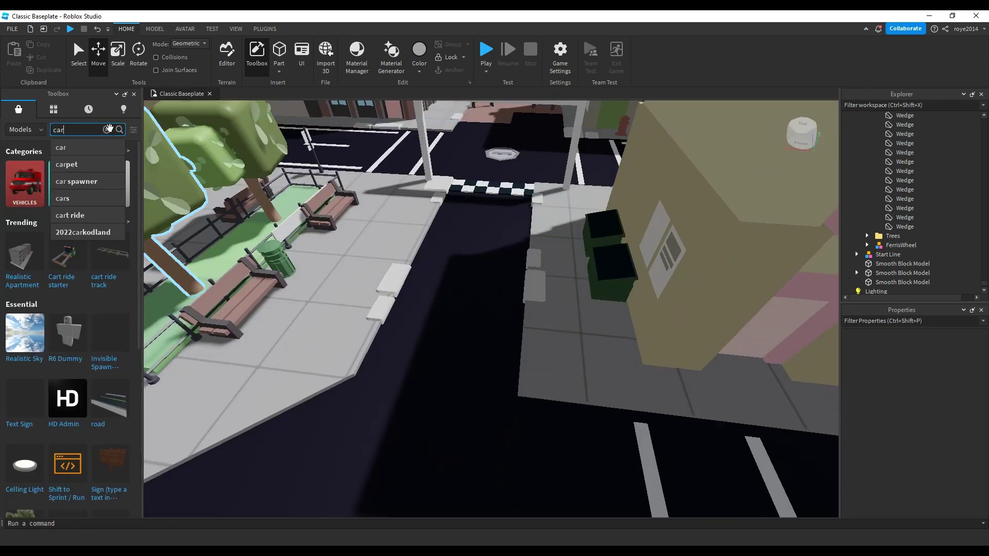
key("Return")
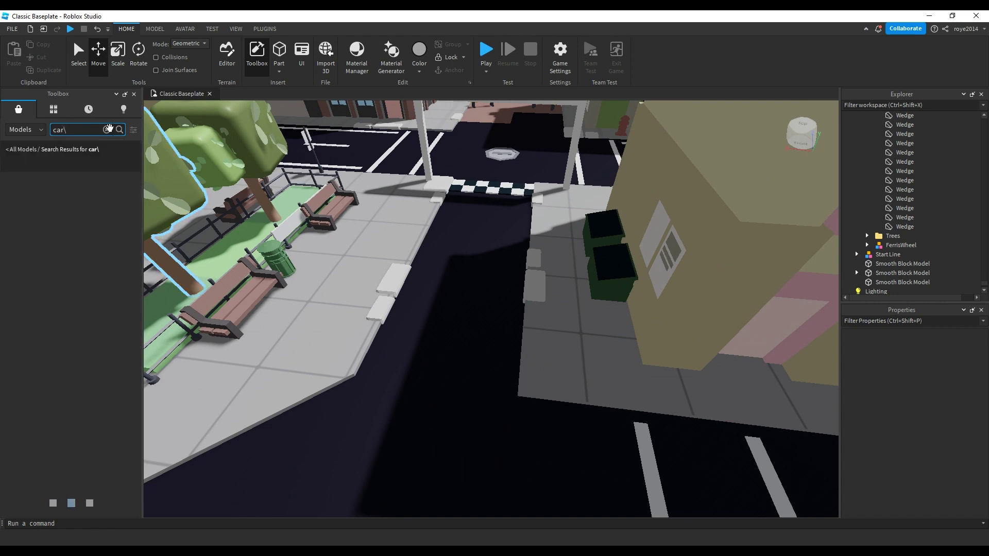
right_click_drag(235, 292, 294, 289)
scroll(294, 288, "up", 3)
scroll(295, 289, "down", 2)
scroll(294, 289, "down", 2)
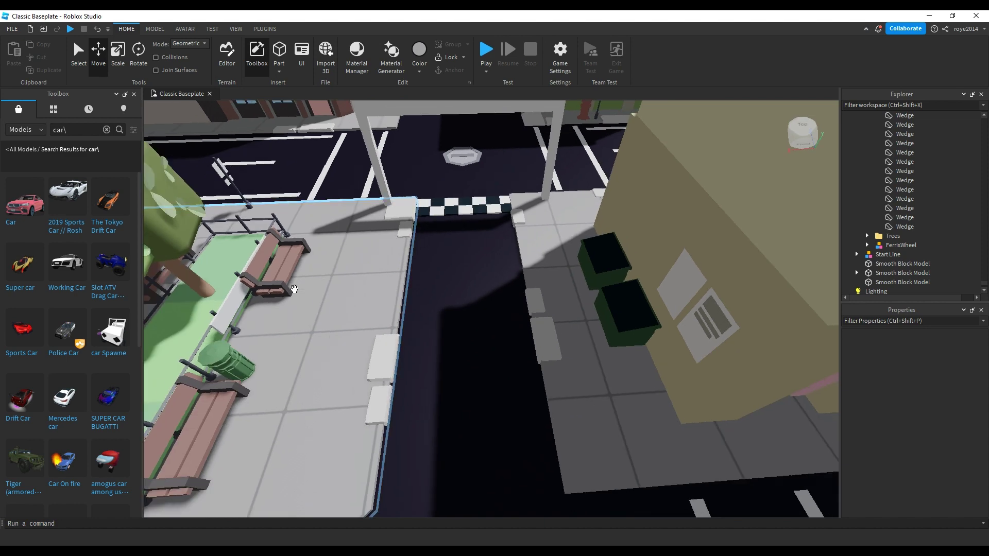
scroll(31, 335, "down", 5)
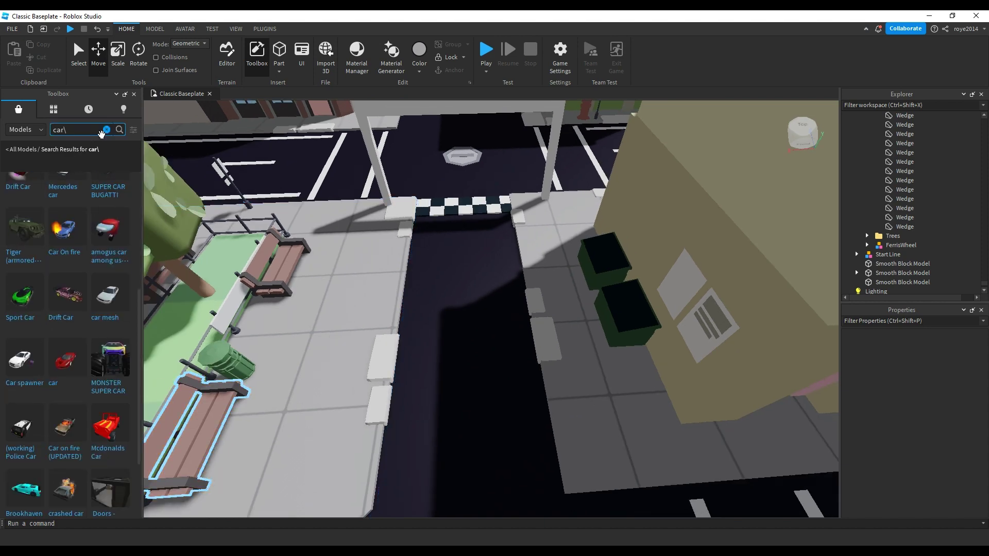
scroll(167, 413, "up", 2)
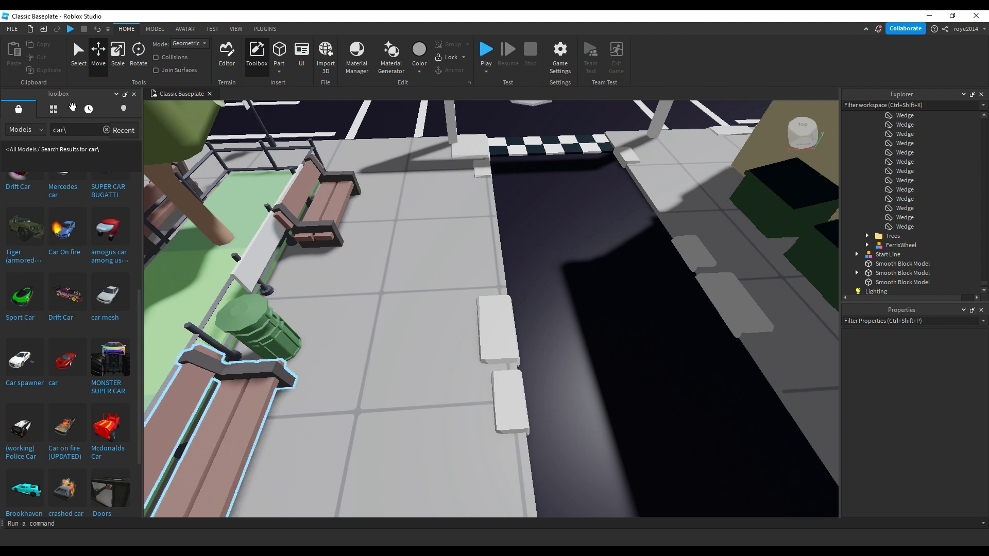
Search the Toolbox models for "racing car" and view the road behind the checkered line
left_click(106, 129)
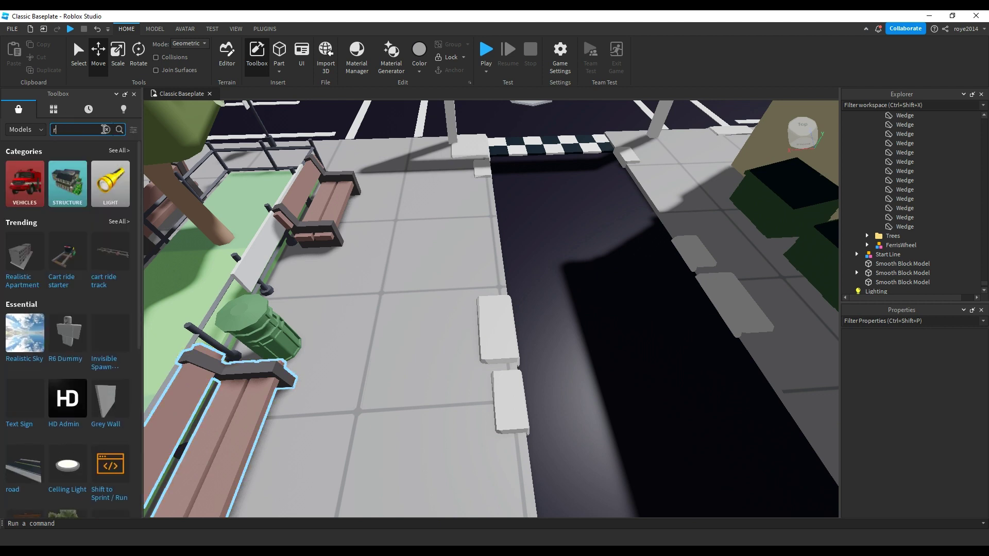
type("racing car")
key("Return")
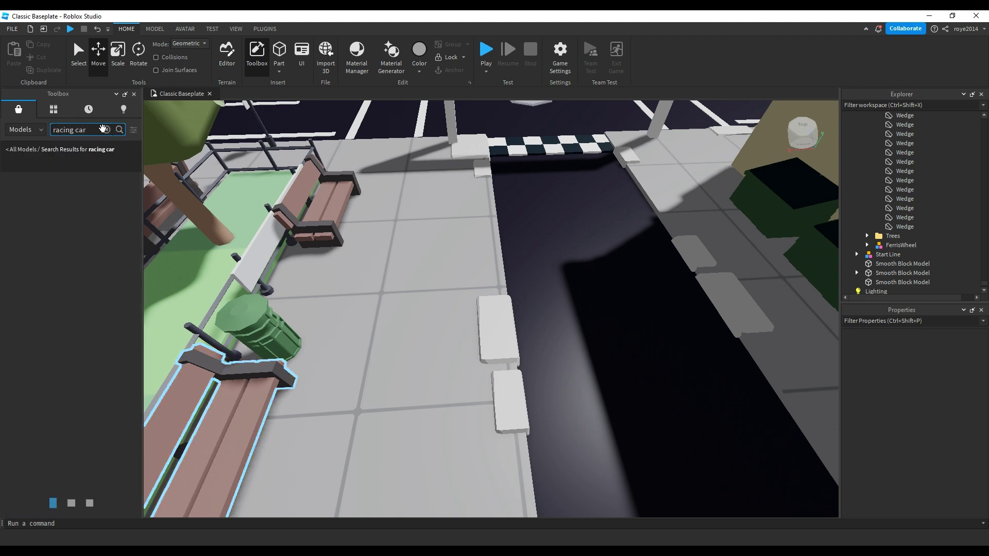
mouse_move(627, 293)
right_mouse_down()
mouse_move(639, 301)
mouse_move(626, 293)
right_mouse_up()
scroll(626, 290, "up", 2)
scroll(639, 301, "down", 5)
scroll(638, 301, "up", 10)
scroll(626, 290, "up", 8)
scroll(627, 293, "down", 3)
scroll(222, 214, "down", 1)
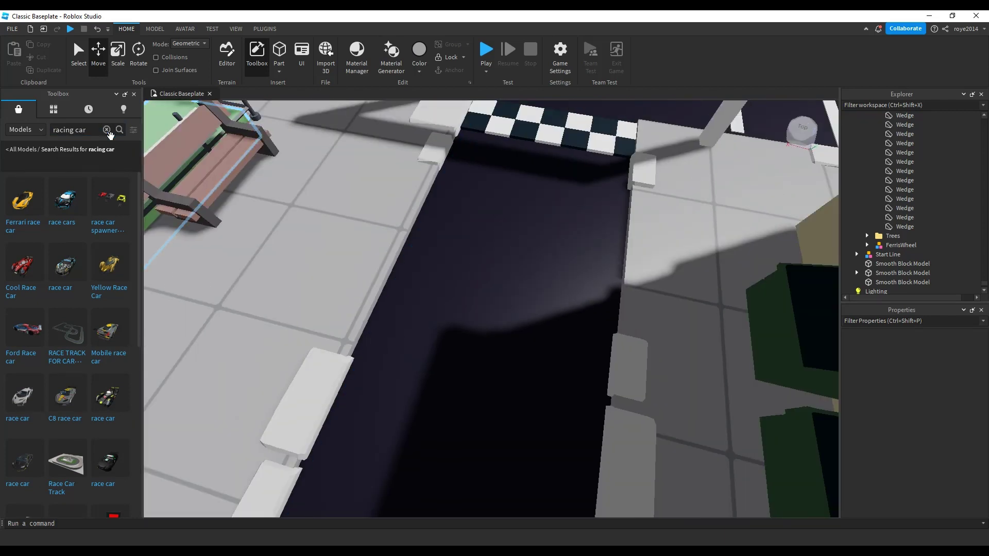
Search the Toolbox models for "animated car"
left_click(105, 130)
type("animated")
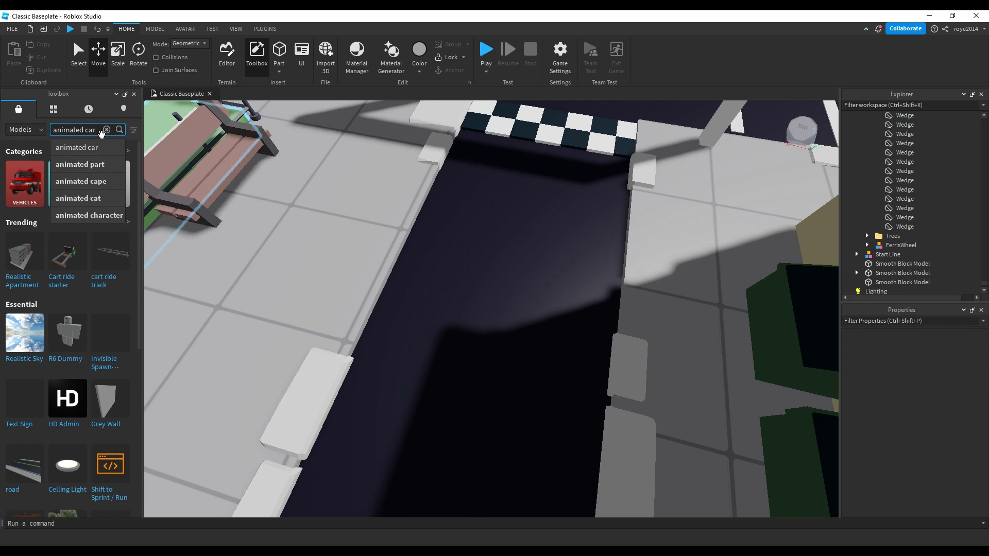
key("Return")
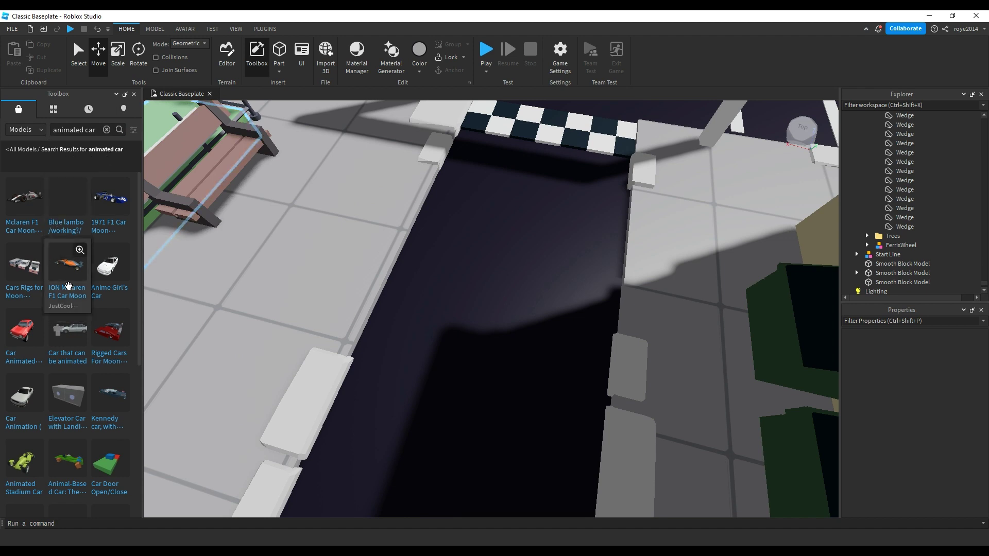
Insert the Animated Stadium Car model on the road just behind the checkered starting line
scroll(61, 278, "down", 5)
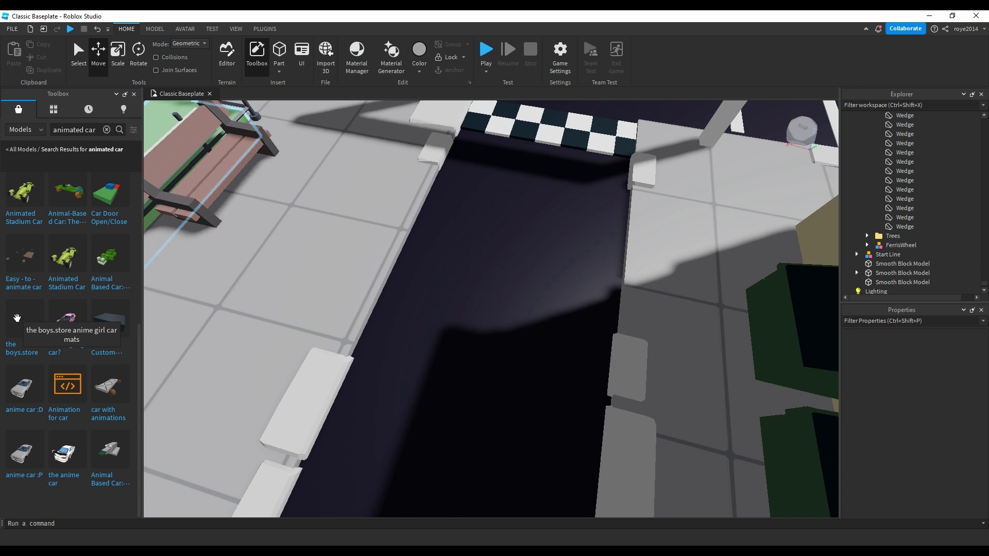
scroll(49, 367, "up", 5)
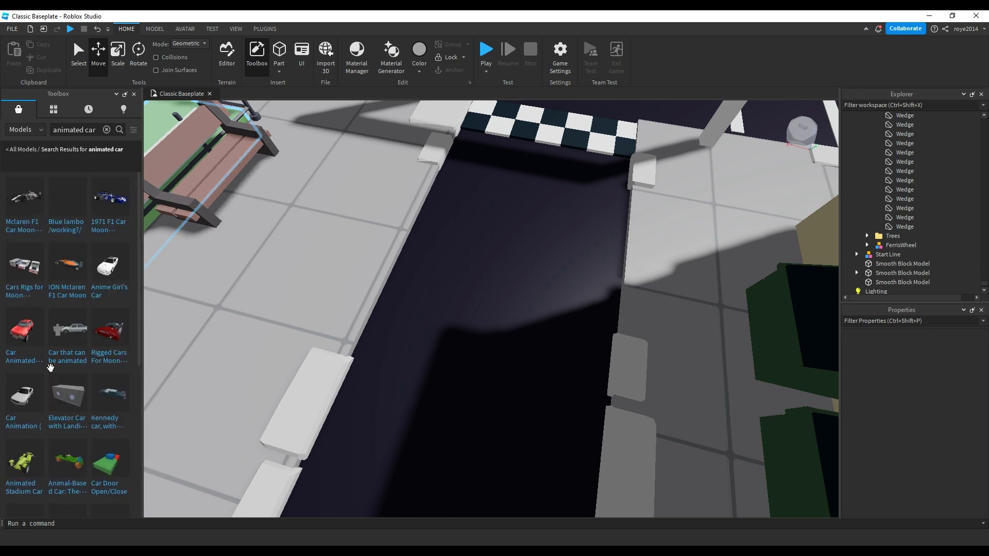
scroll(31, 402, "down", 1)
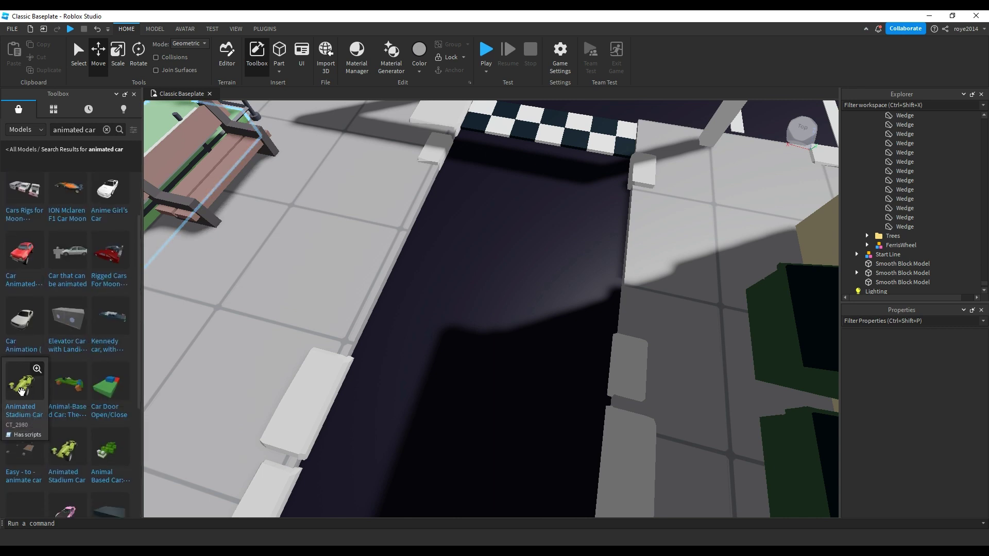
left_click_drag(21, 392, 232, 383)
left_click_drag(459, 368, 472, 313)
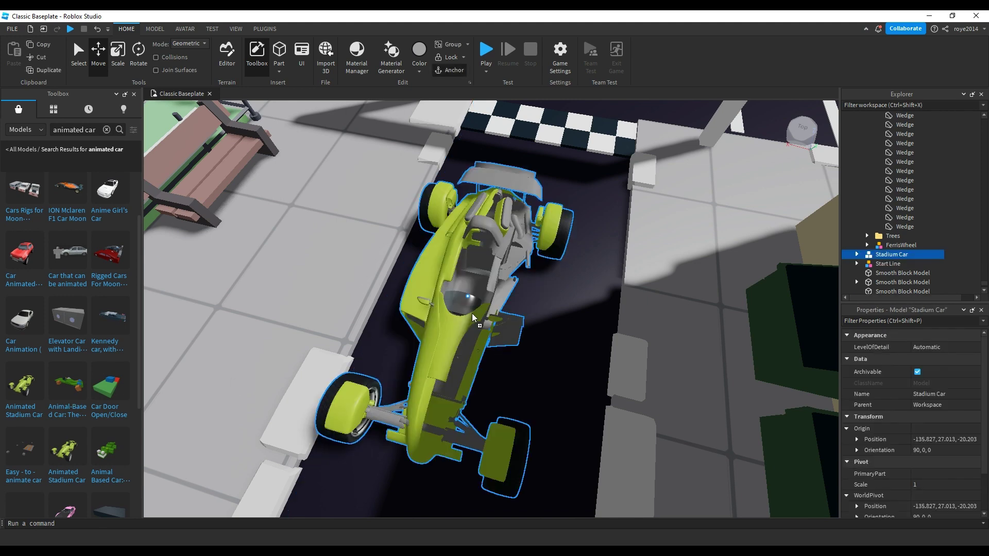
Rotate the Stadium Car 180 degrees about its vertical axis so its nose faces the checkered line
right_click_drag(472, 313, 486, 324)
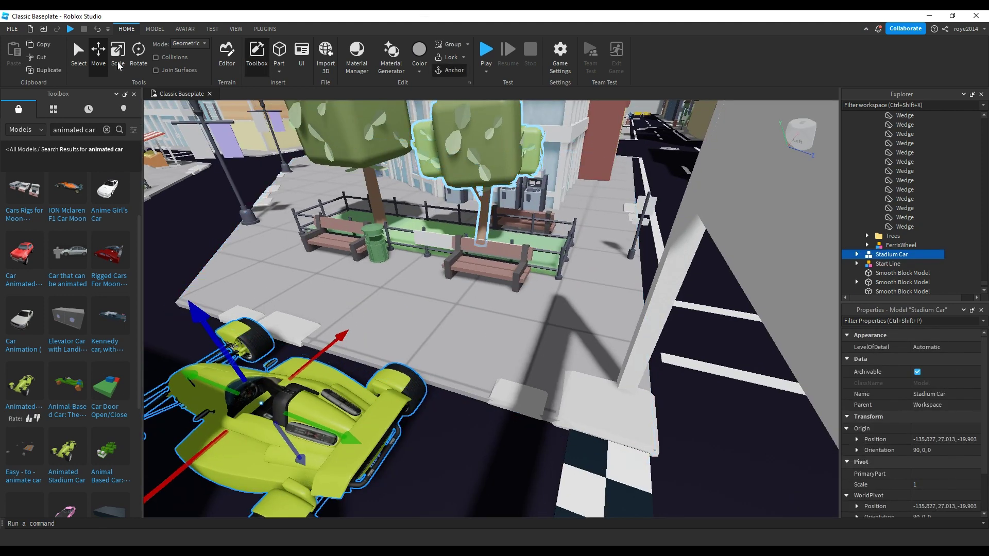
left_click(137, 61)
right_click_drag(237, 261, 287, 347)
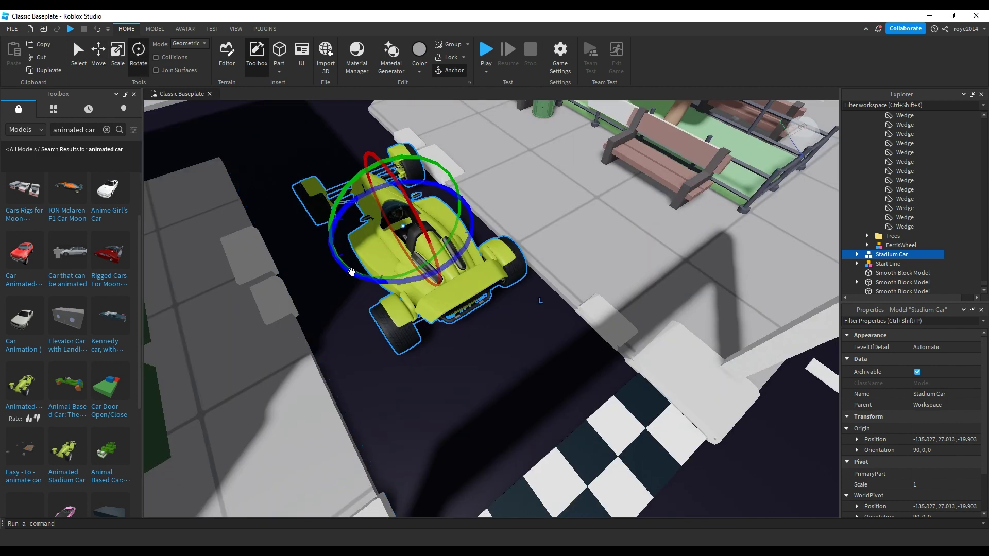
left_click_drag(352, 271, 471, 176)
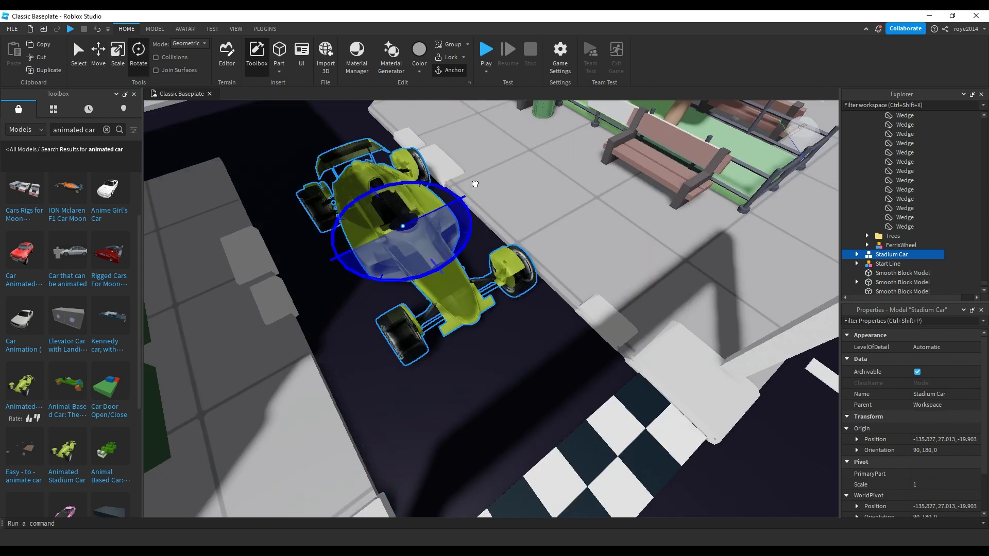
left_click(336, 305)
Search the Toolbox models for "invisible spawn" and insert an Invisible Spawn Point on the sidewalk near the benches beside the starting line
right_click_drag(336, 305, 152, 175)
left_click(106, 130)
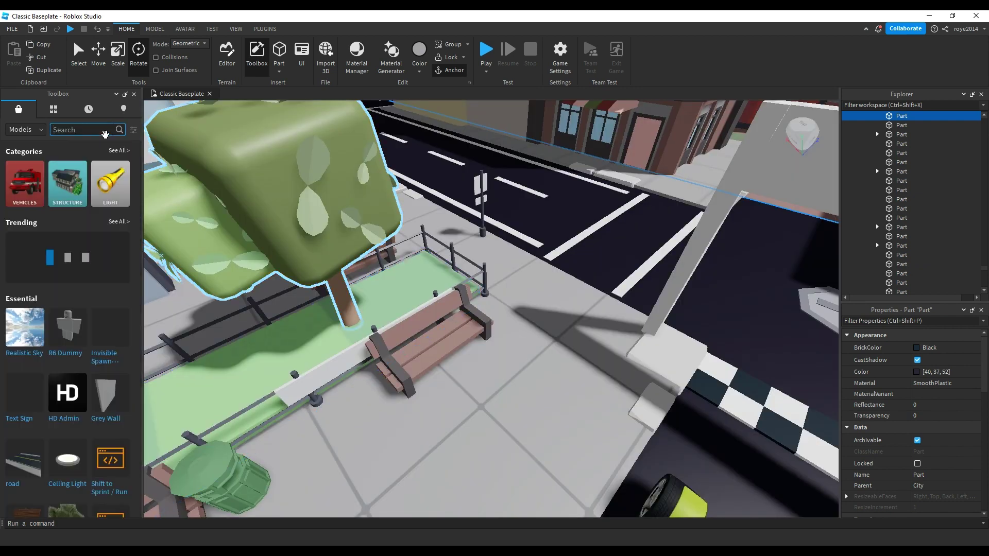
type("invi")
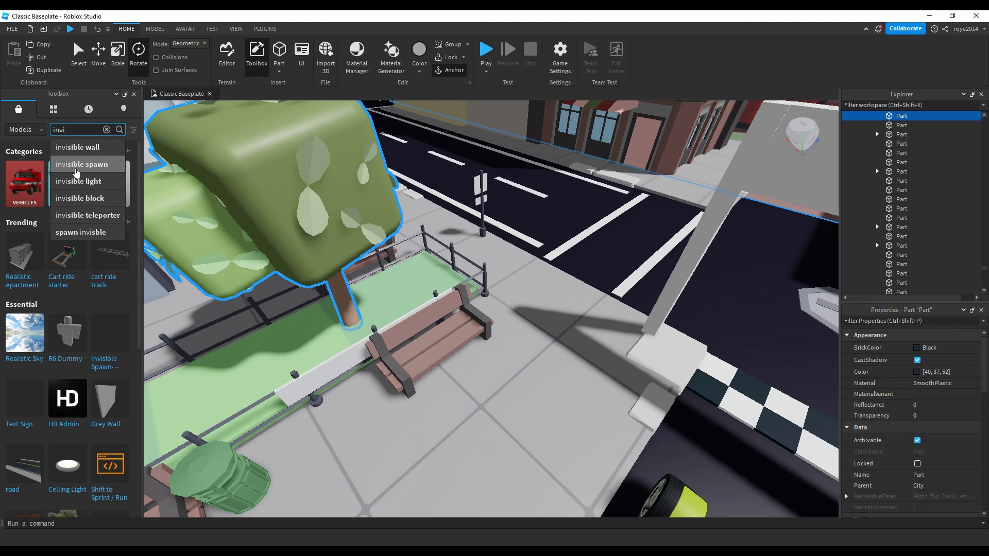
left_click(77, 172)
right_click_drag(147, 179, 147, 180)
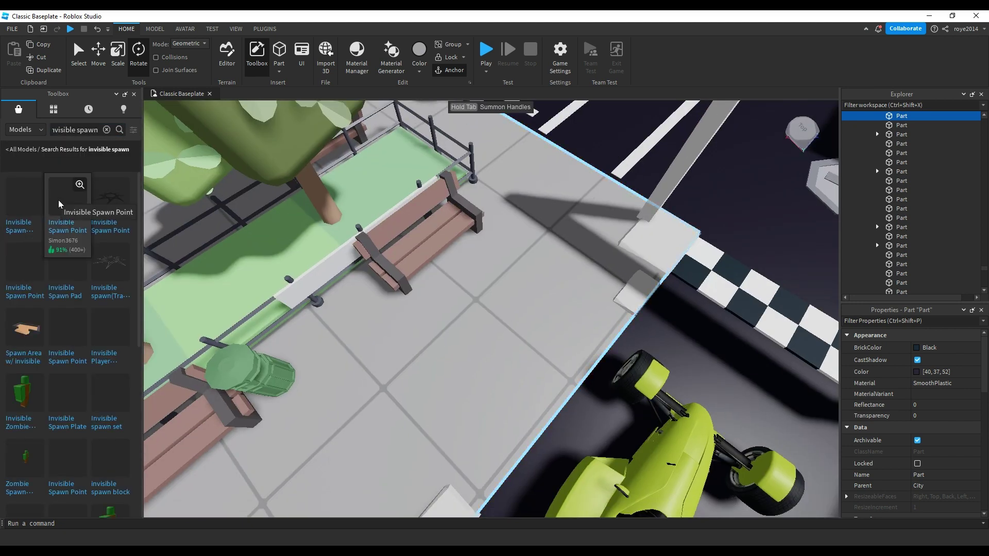
left_click_drag(59, 204, 453, 397)
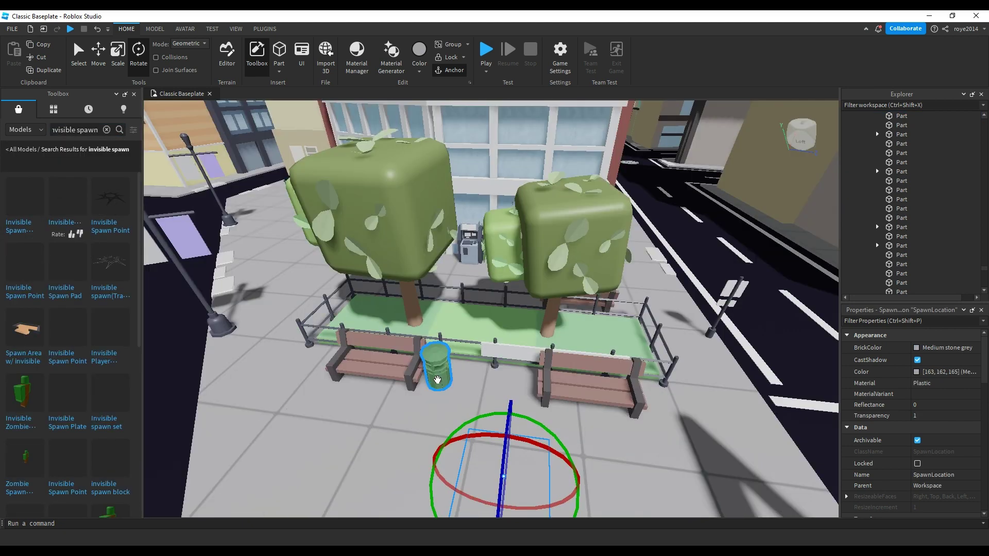
Look over the street around the spawn point and the car behind the starting line
right_click_drag(437, 380, 456, 247)
left_click(415, 209)
scroll(437, 236, "down", 5)
scroll(450, 235, "up", 5)
scroll(457, 249, "down", 4)
left_click_drag(471, 252, 522, 273)
left_click(597, 300)
mouse_move(591, 294)
right_mouse_down()
mouse_move(570, 294)
mouse_move(591, 293)
mouse_move(579, 298)
right_mouse_up()
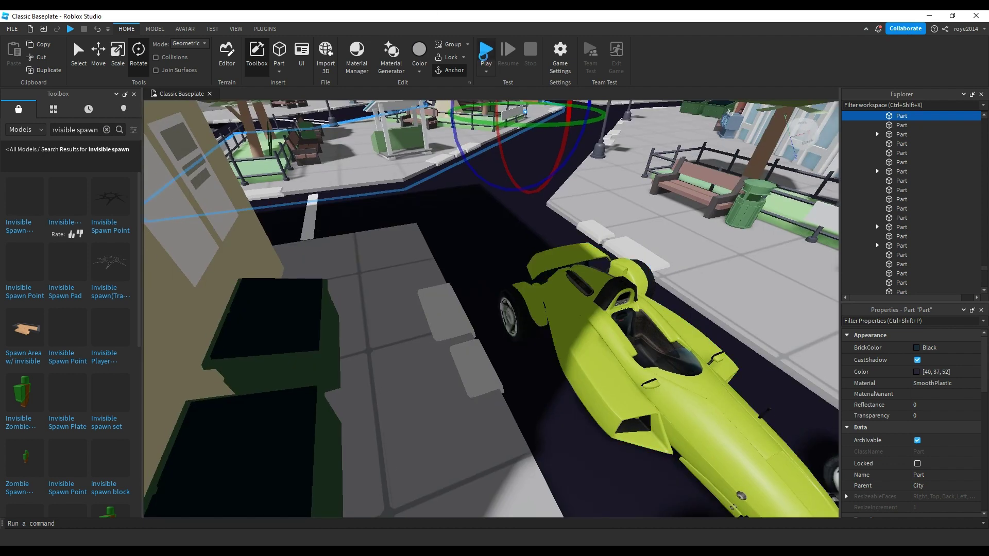
Playtest the map, dismiss the terrain upgrade, try to get into the Stadium Car with the character, and stop the test
left_click(485, 51)
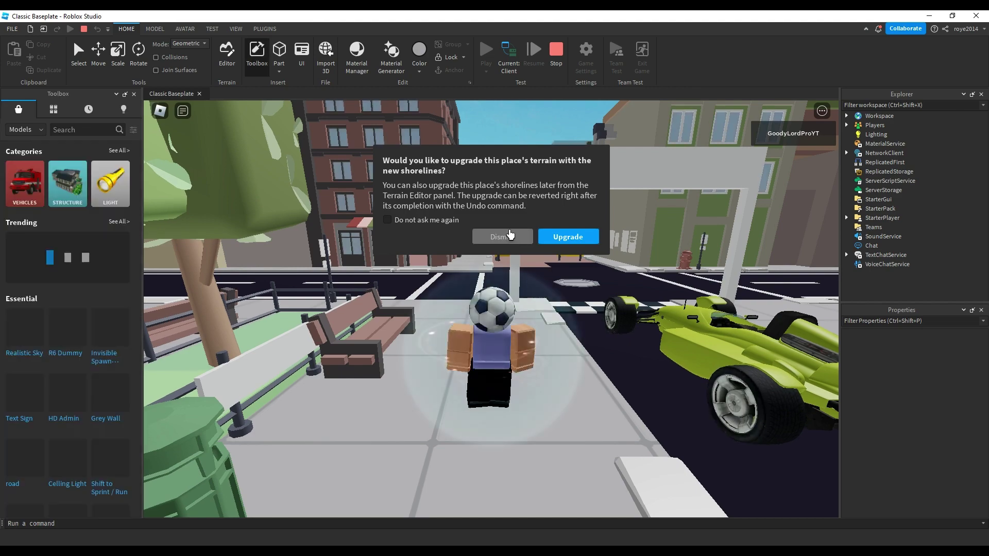
left_click(502, 236)
key("w")
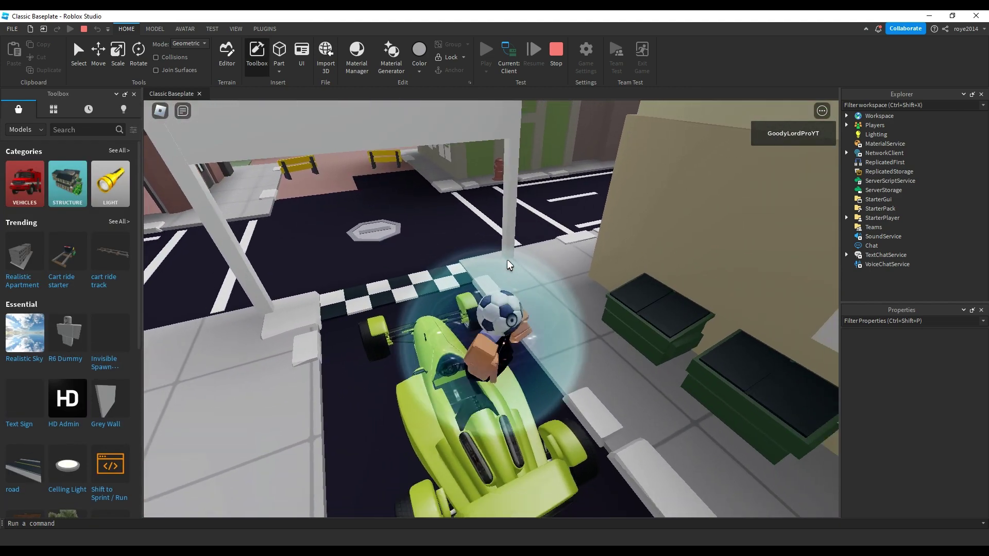
right_click_drag(507, 263, 508, 261)
key("d")
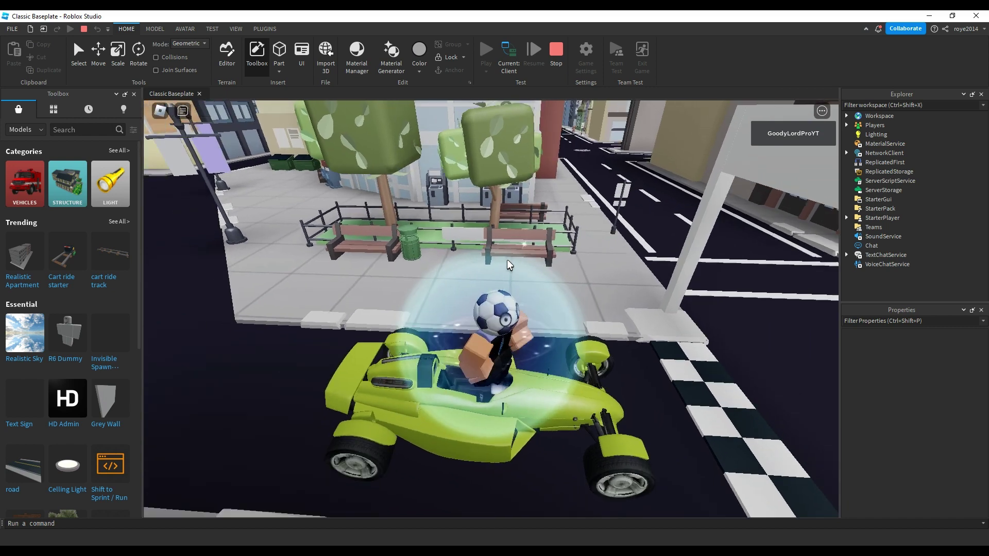
key("w")
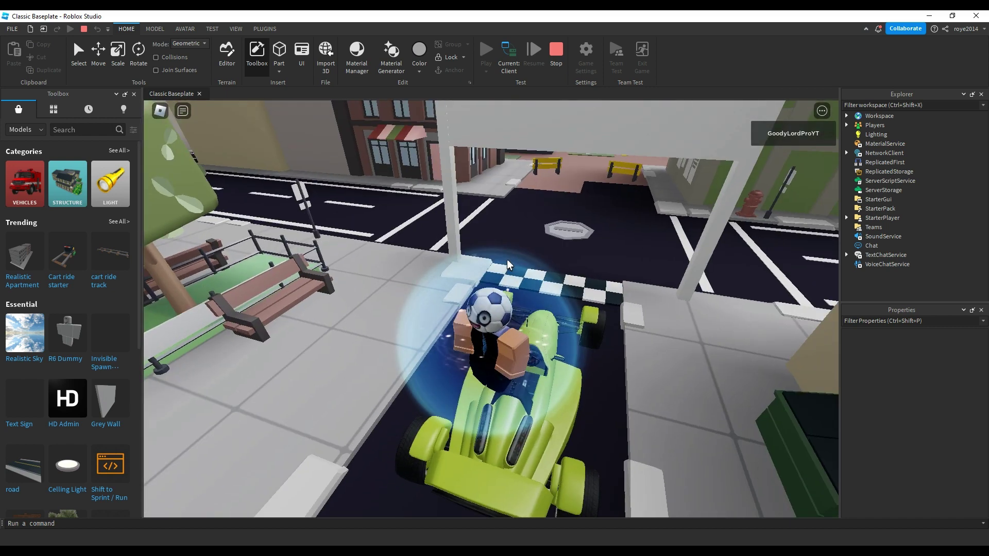
key("Escape")
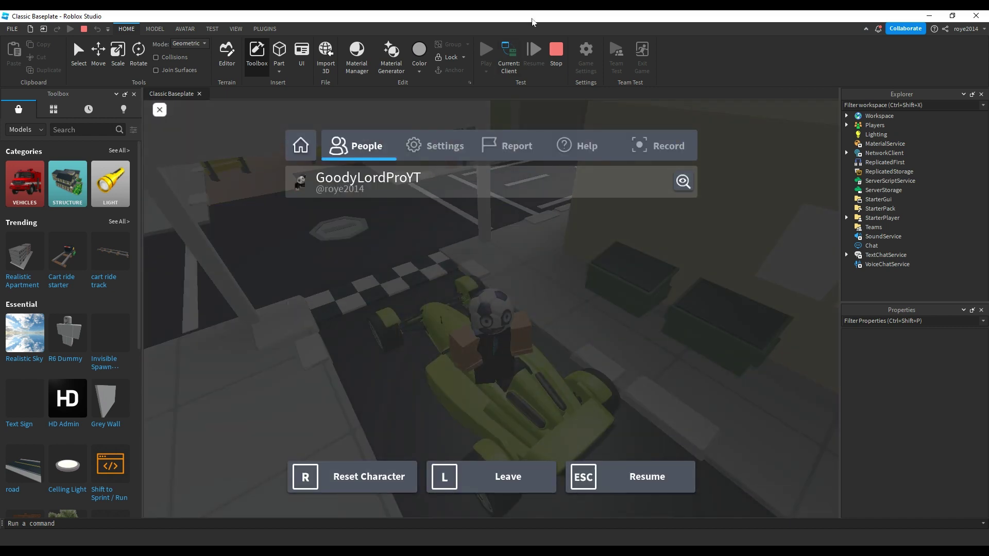
left_click(552, 53)
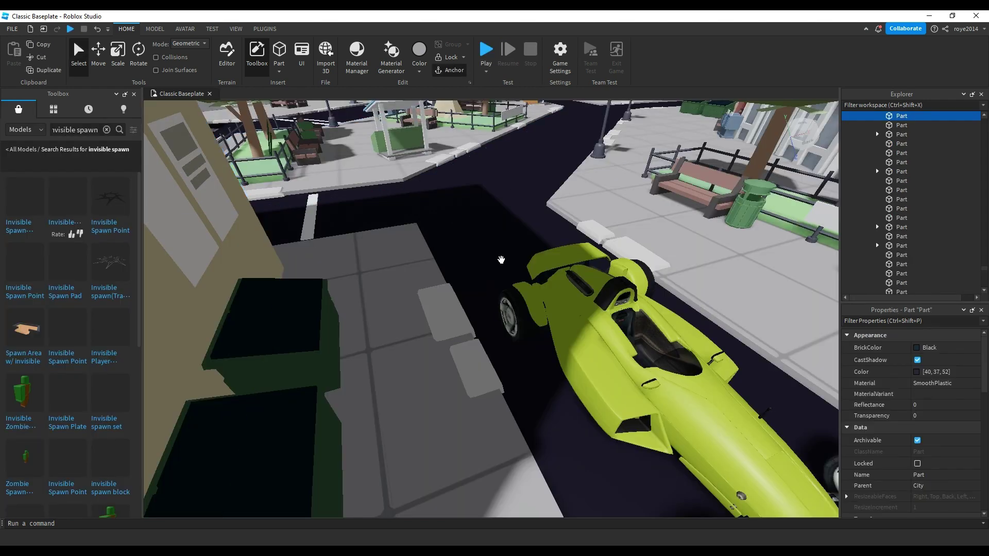
Delete the Stadium Car model from the workspace
left_click(643, 287)
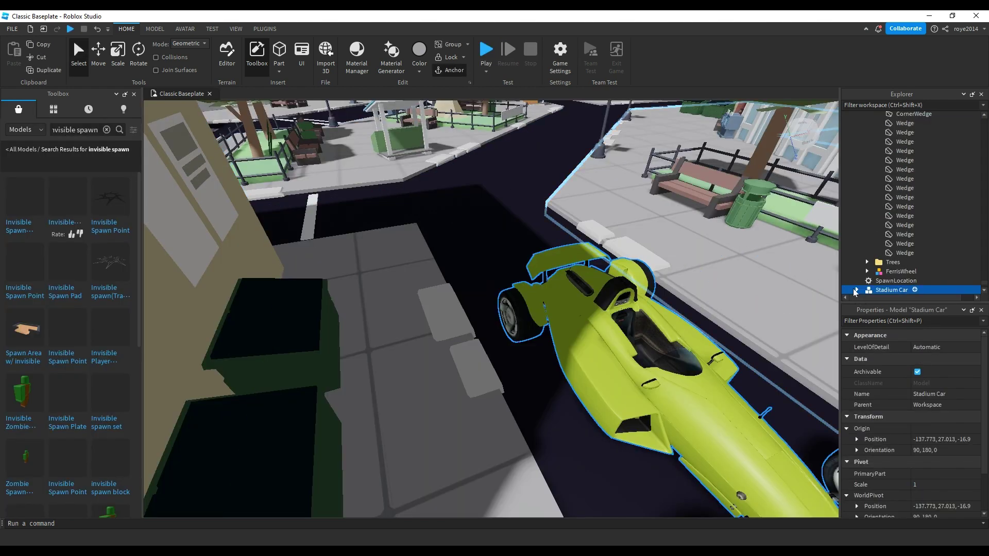
left_click(855, 290)
scroll(867, 271, "down", 3)
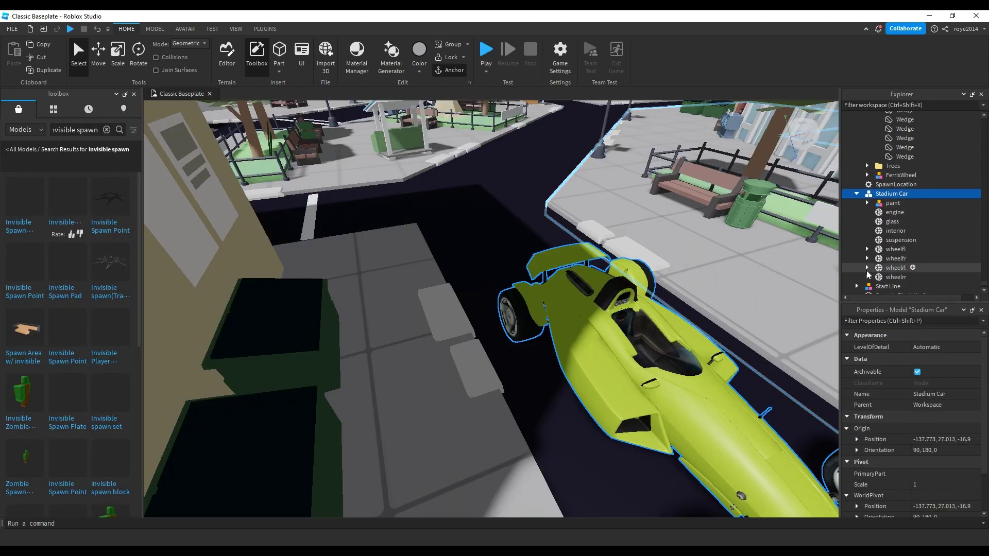
key("Delete")
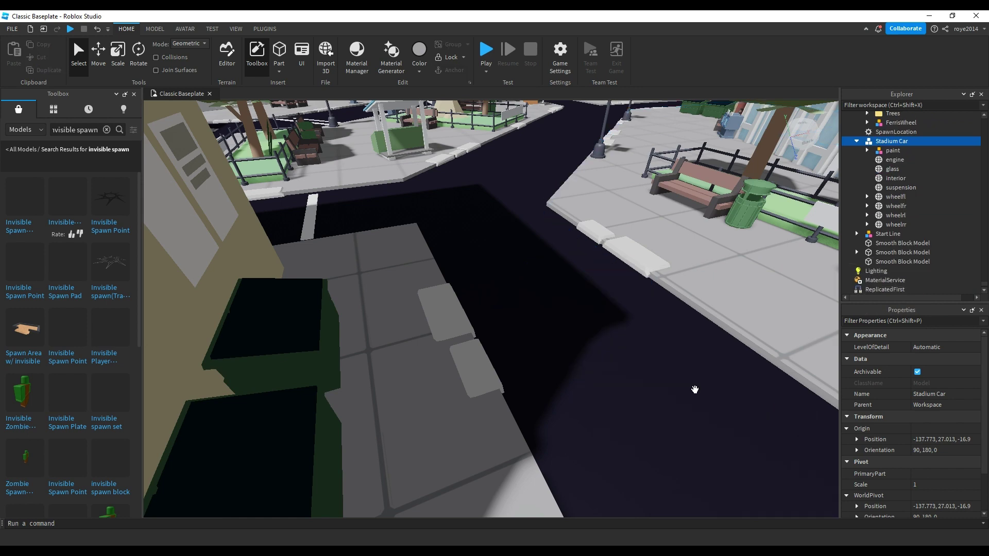
Search the Toolbox models for "car" and browse the results for a drivable one
right_click_drag(579, 349, 295, 279)
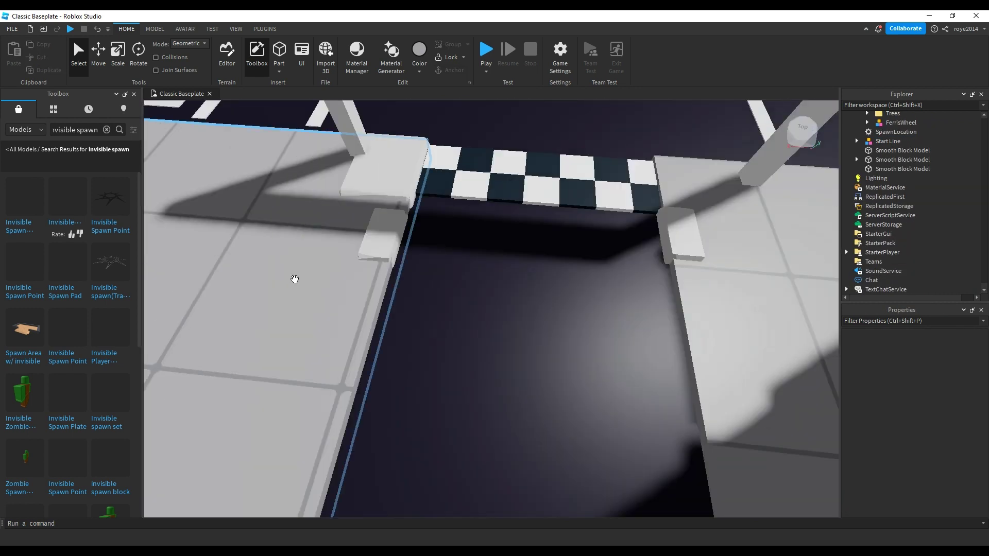
left_click(106, 130)
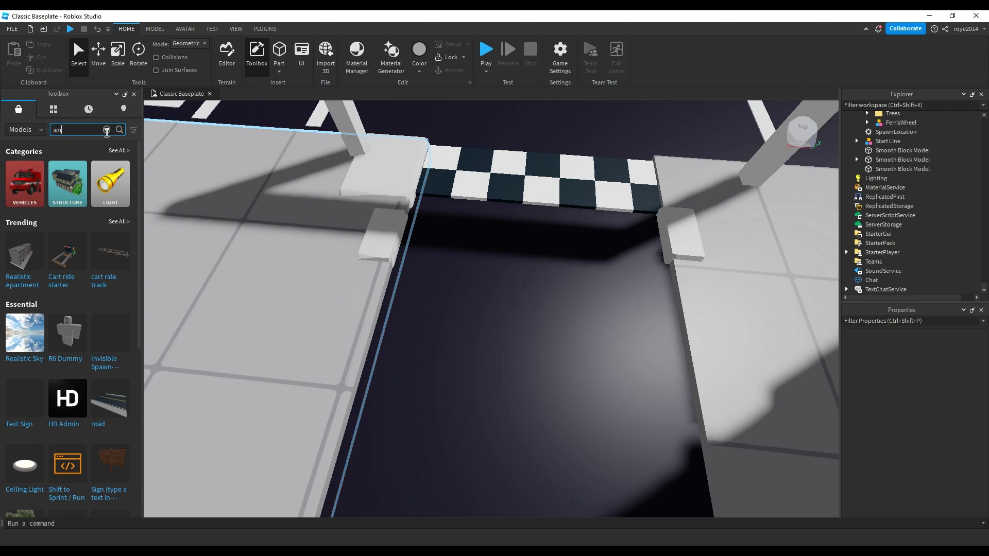
key("Return")
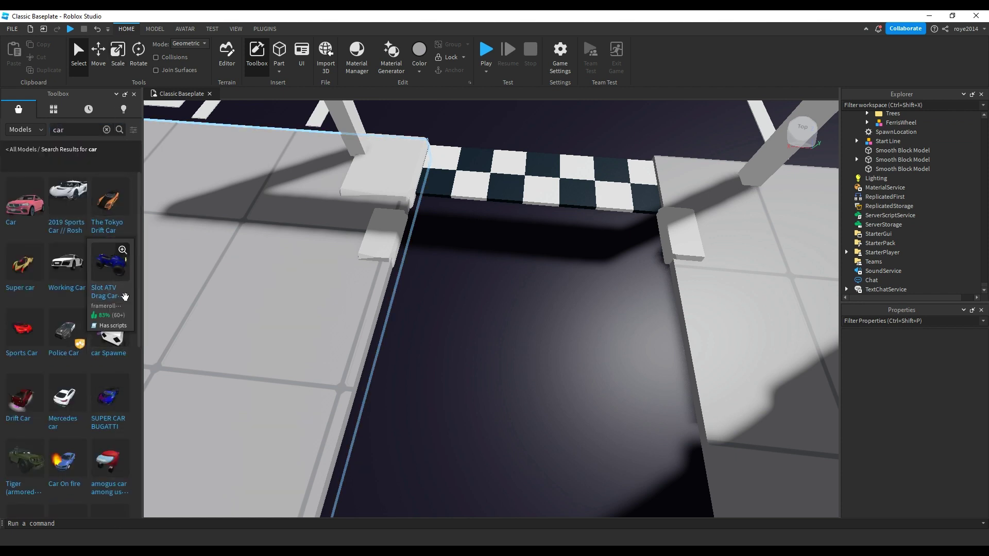
mouse_move(100, 268)
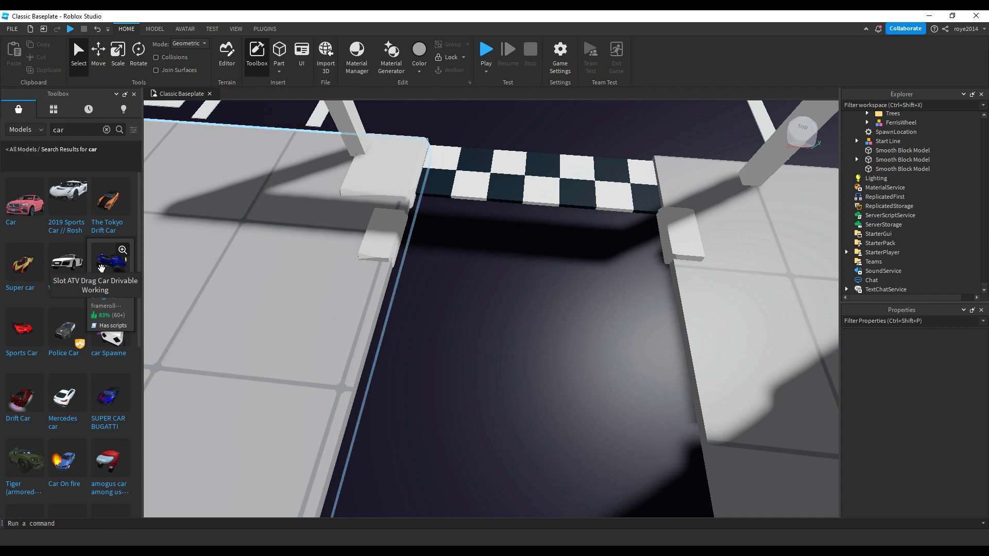
Insert the Working Car model on the road behind the checkered line, placed with its front at the line
right_click_drag(338, 248, 278, 248)
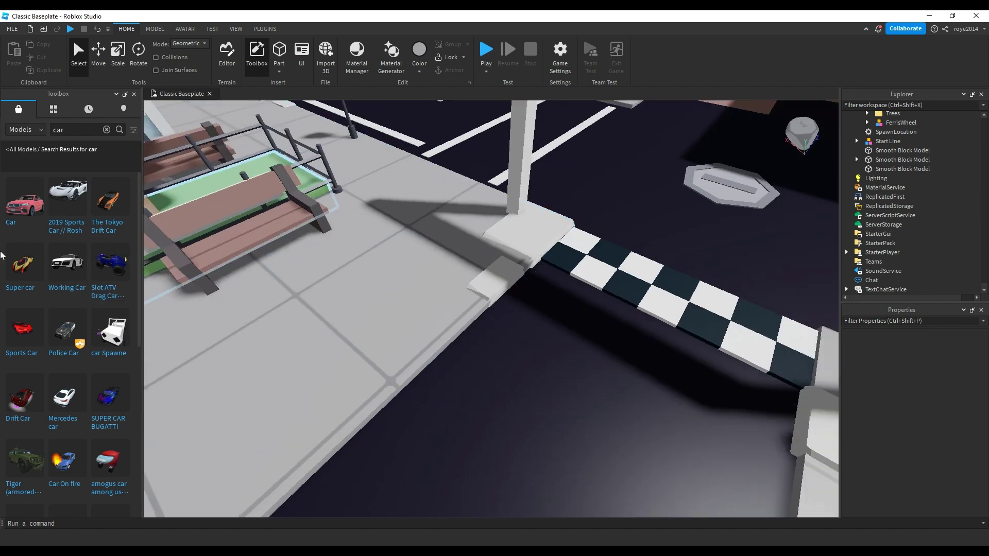
left_click_drag(67, 263, 541, 442)
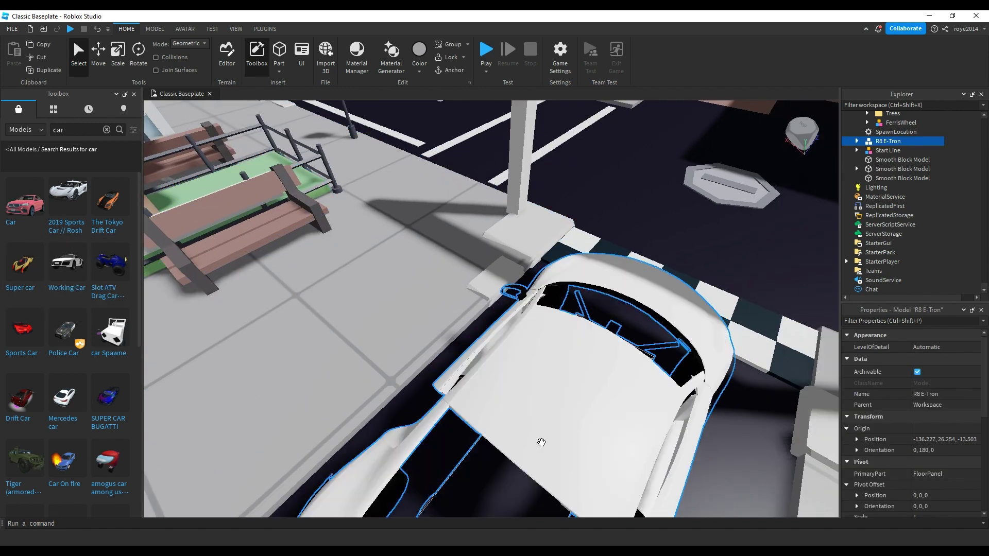
right_click_drag(541, 442, 542, 443)
left_click_drag(555, 363, 508, 426)
left_click(638, 379)
right_click_drag(638, 380, 604, 289)
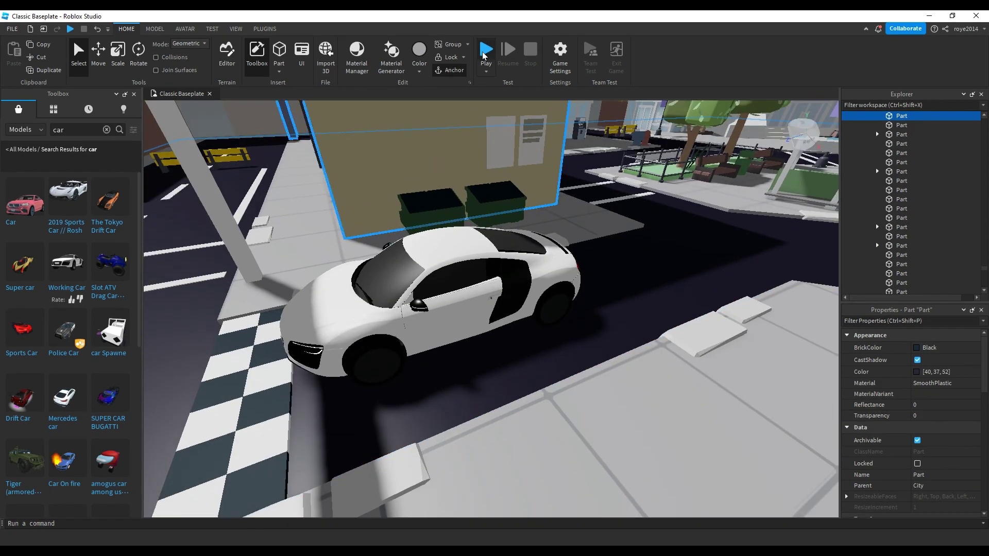
Playtest the map without the terrain upgrade, get into the white car, and drive it through the starting arch to the yellow barriers
left_click(485, 50)
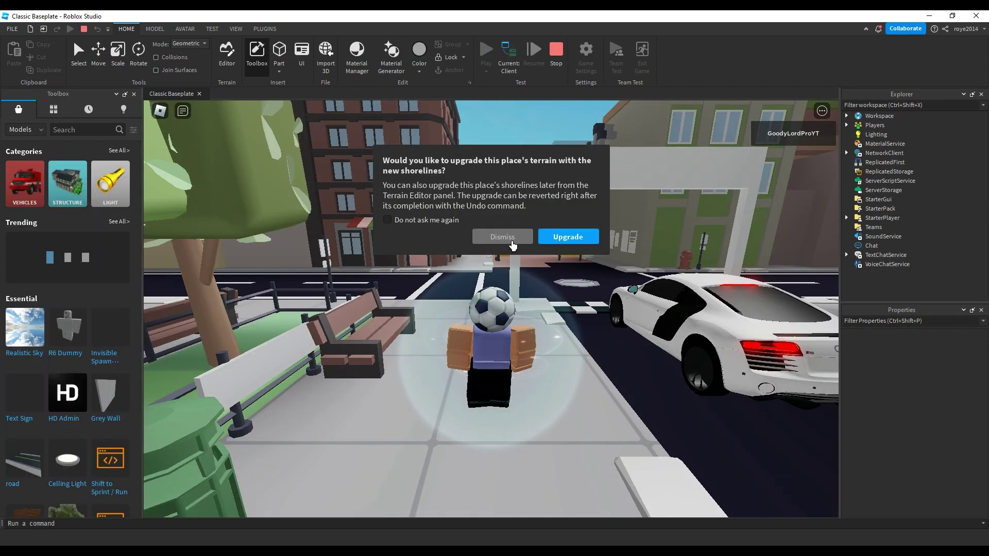
left_click(512, 241)
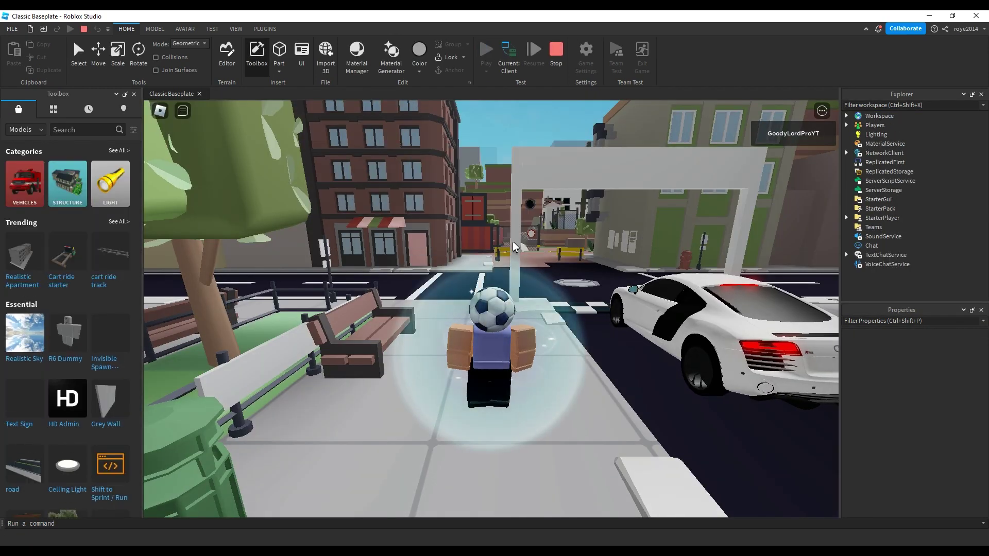
key("w")
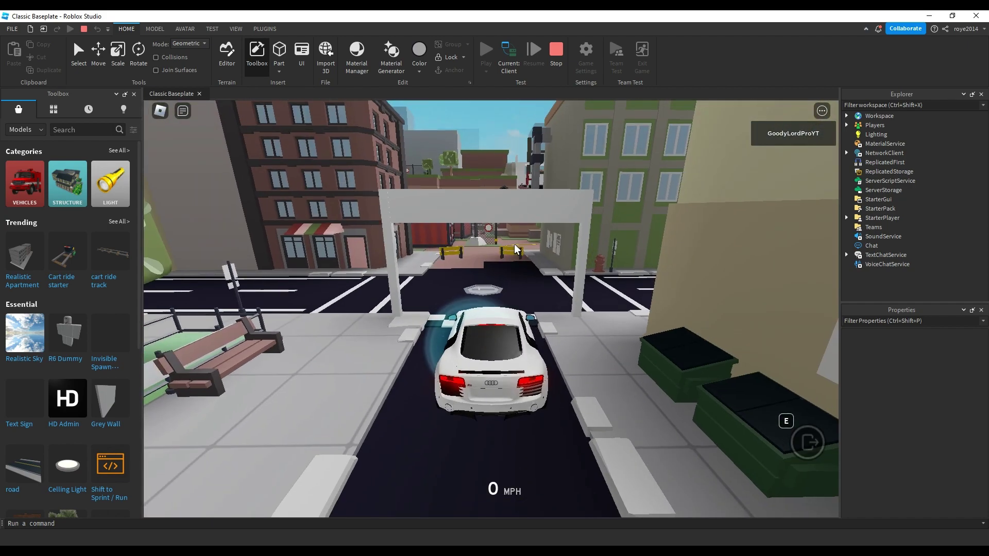
key("w")
key("a")
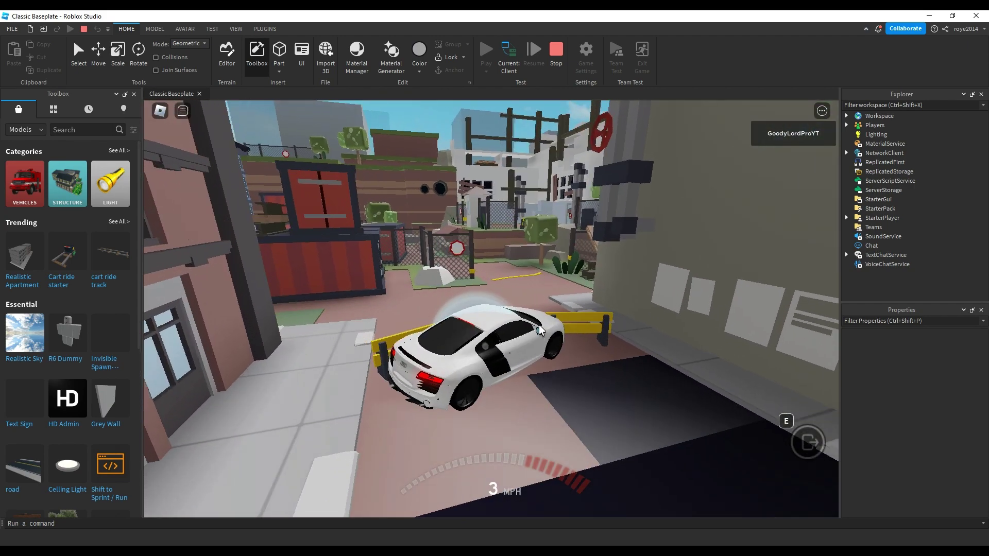
Reverse away from the barriers and manoeuvre the car to head down the street beside the glass-fronted building
key("s")
key("a")
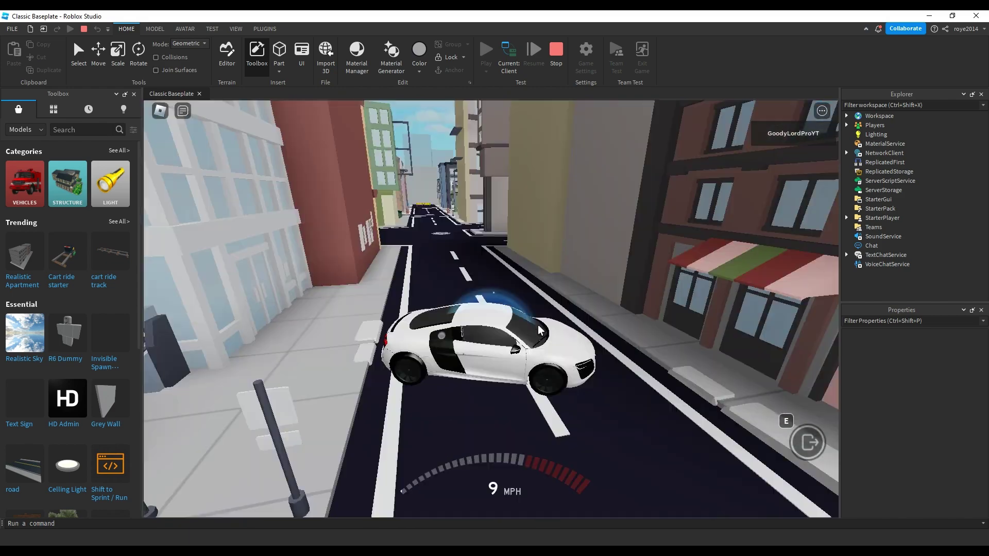
key("s")
key("w")
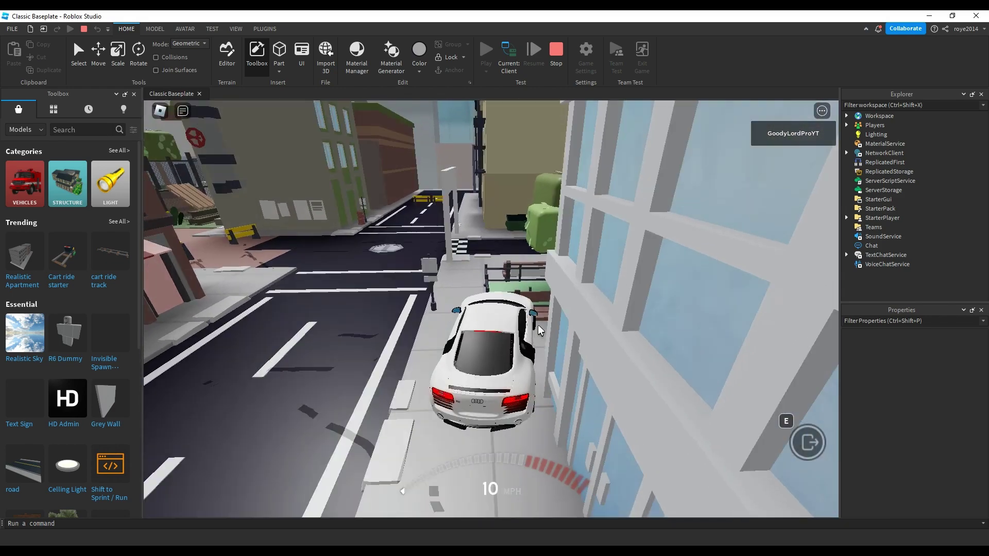
key("s")
key("a")
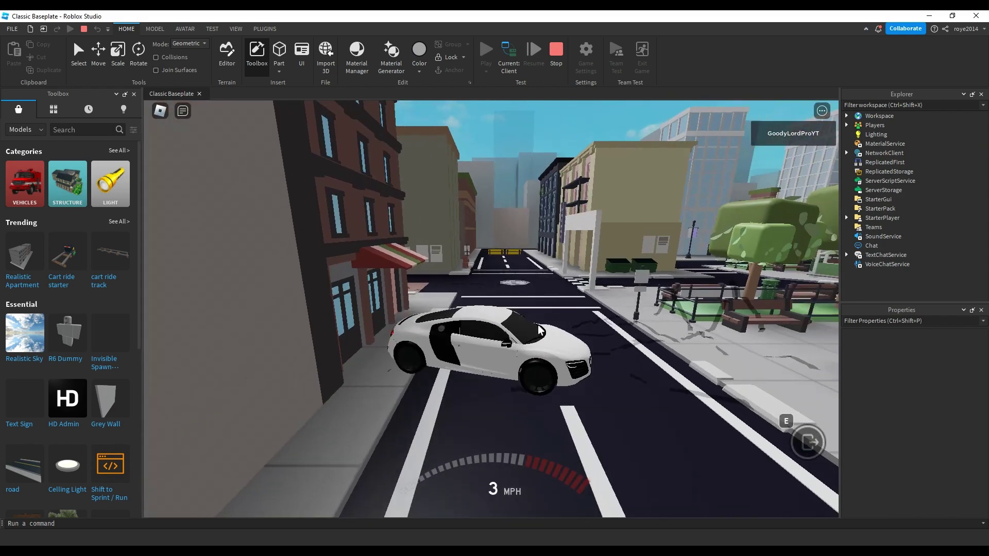
right_click_drag(453, 240, 459, 250)
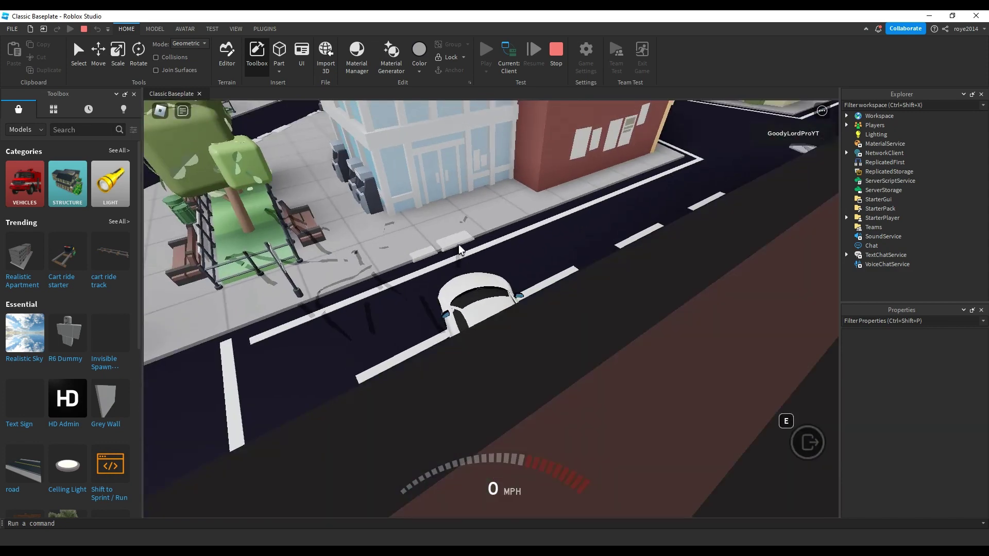
key("w")
key("d")
key("s")
key("a")
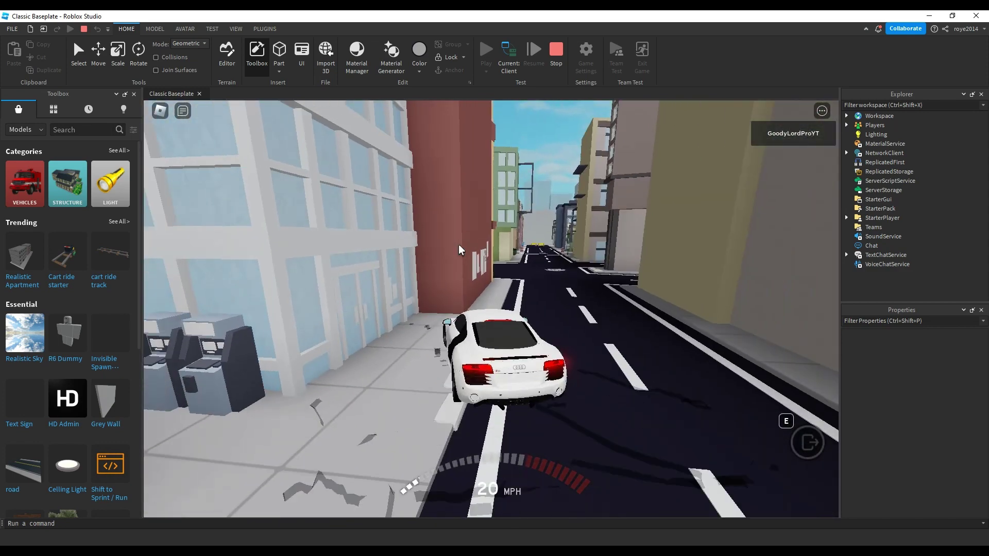
Drive the car down the street at speed to the yellow barriers at the far end and steer around them
key("w")
key("w")
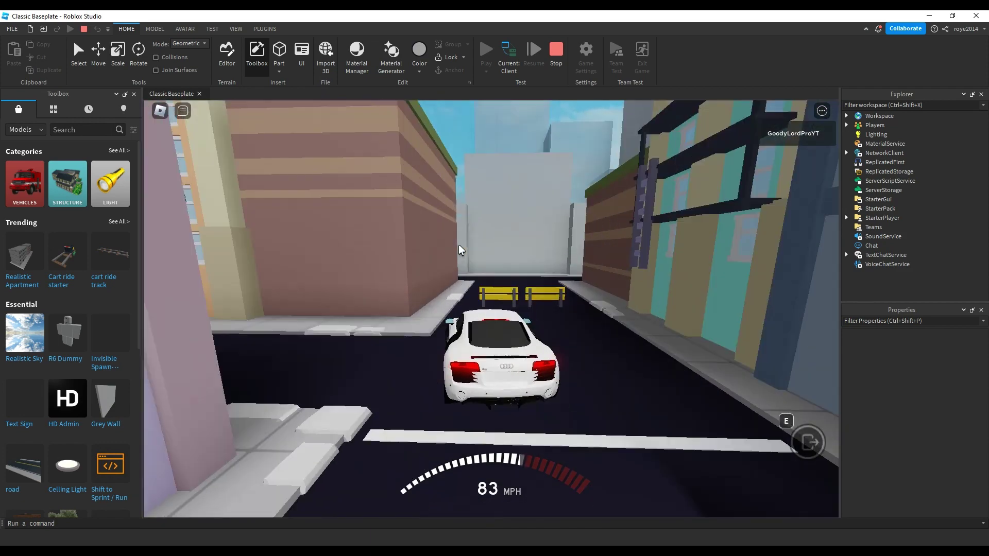
key("s")
key("d")
key("a")
key("w")
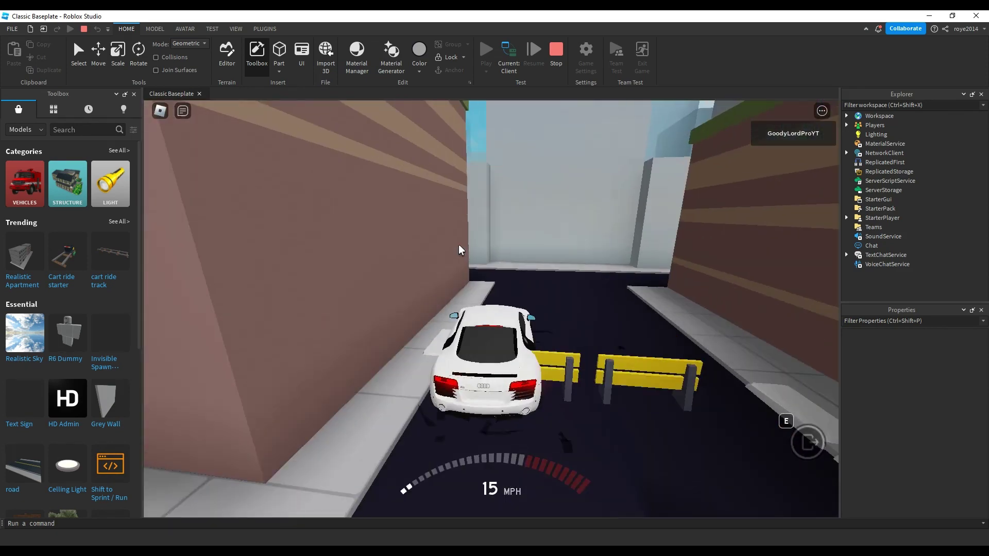
Manoeuvre the car back and forth around the yellow barriers between the brick buildings, and end the playtest
key("s")
key("a")
key("s")
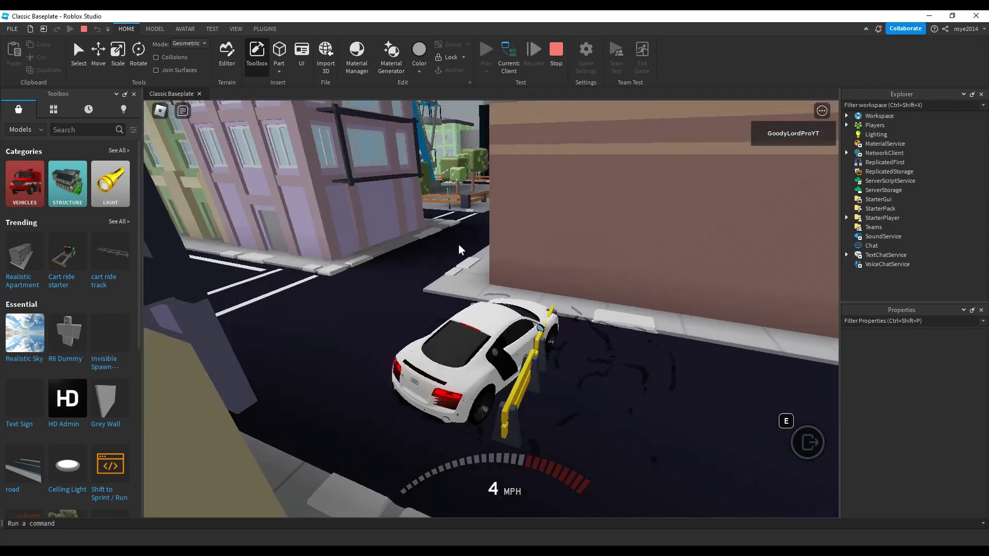
key("d")
key("w")
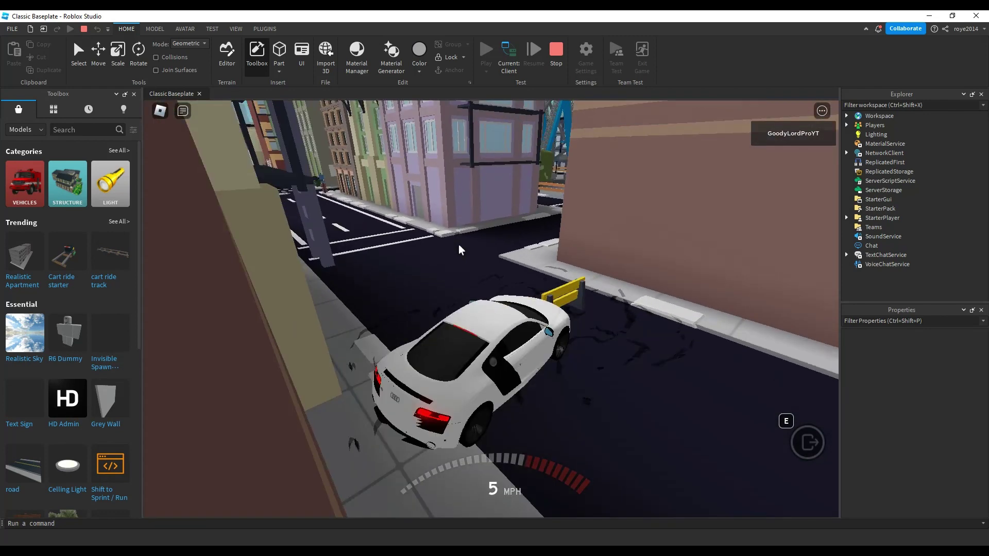
key("a")
key("s")
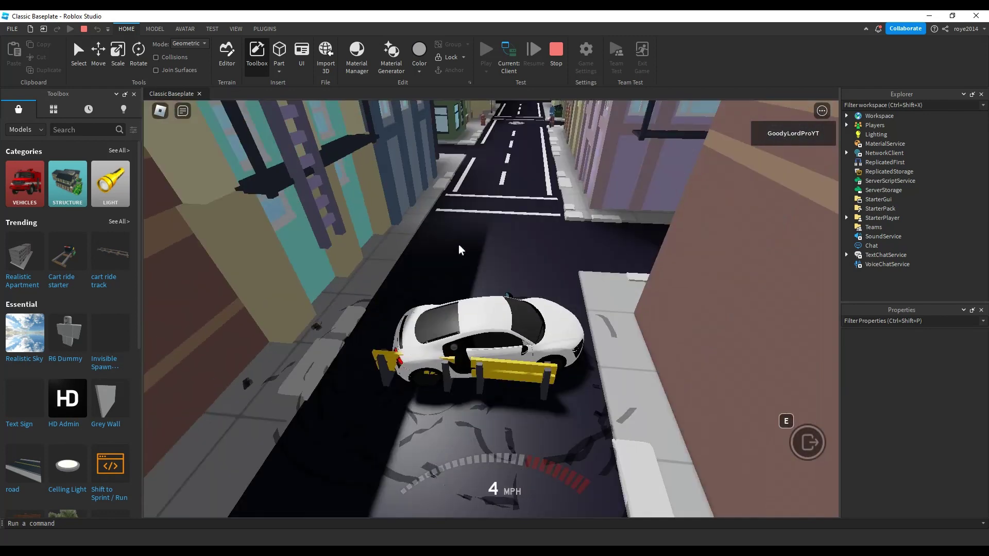
key("w")
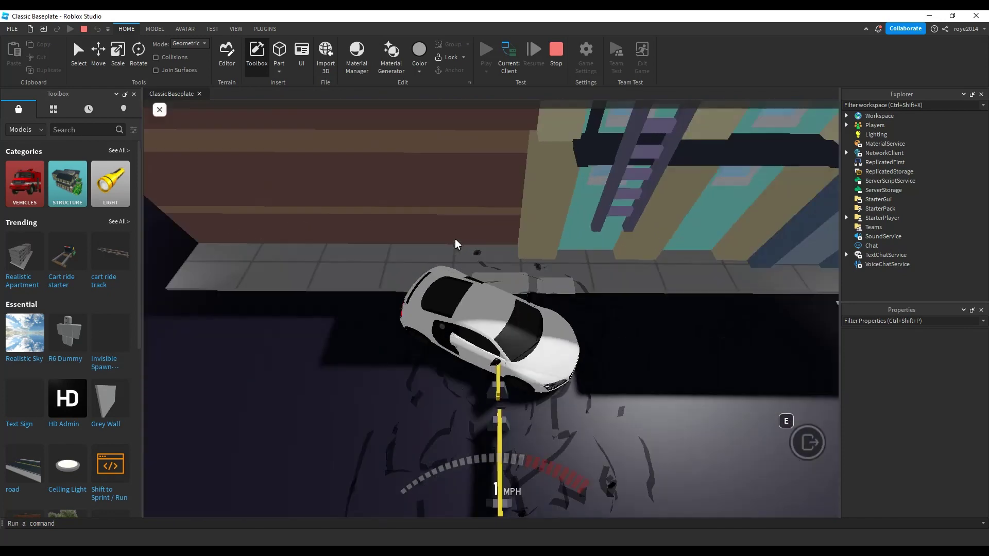
key("Escape")
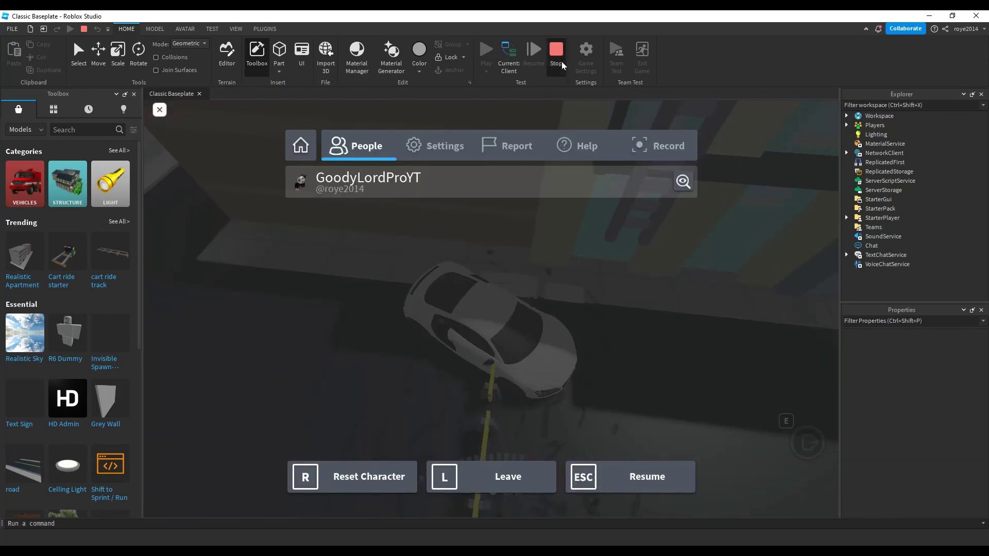
key("shift+F5")
Examine the car at the checkered line, the starting arch and the surrounding city streets from afar and up close
right_click_drag(530, 151, 528, 247)
scroll(484, 199, "down", 3)
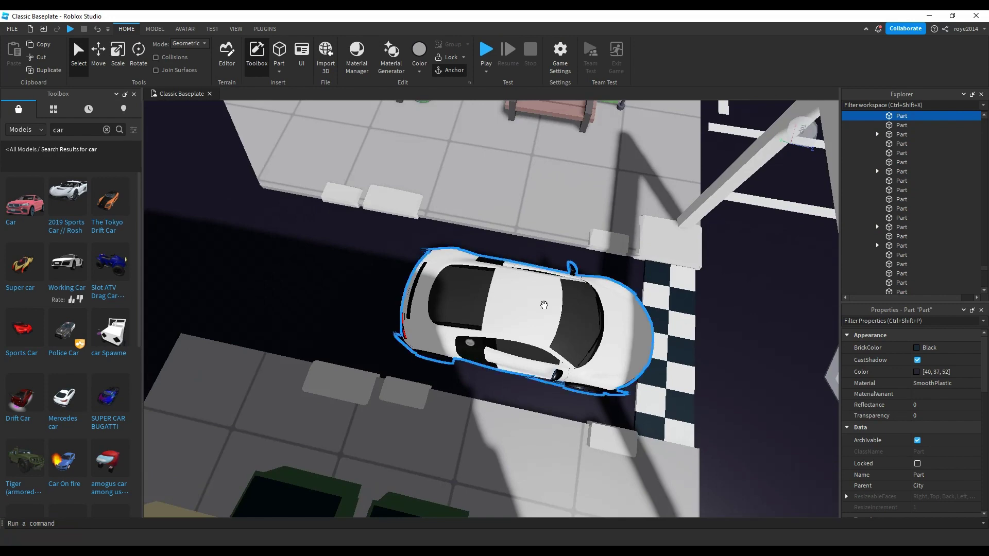
right_click_drag(517, 305, 514, 304)
scroll(514, 305, "down", 10)
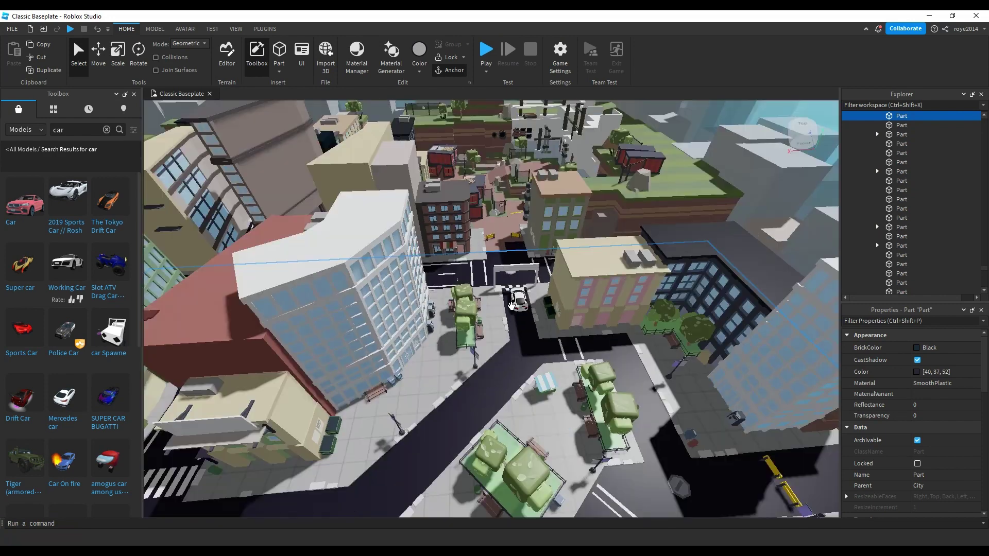
scroll(511, 305, "up", 10)
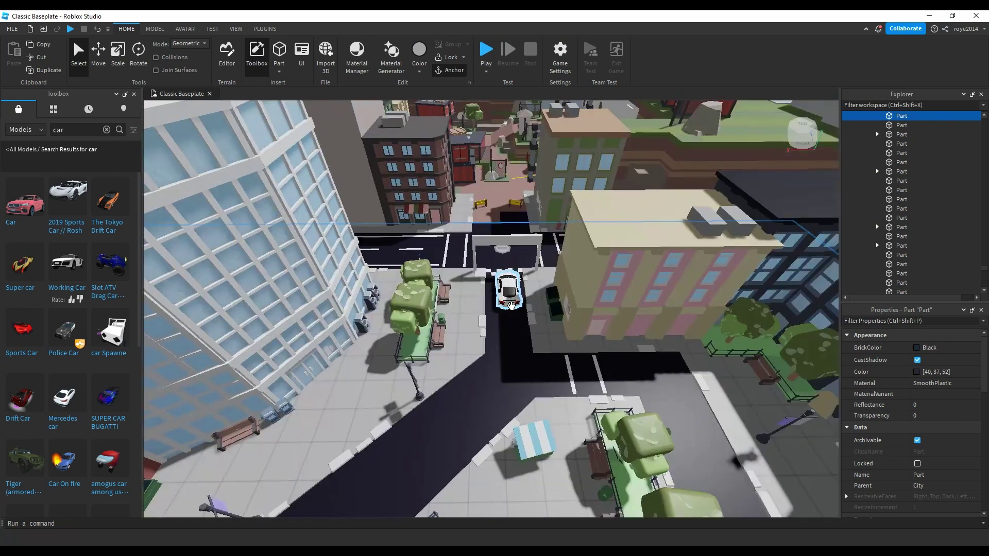
scroll(511, 306, "up", 5)
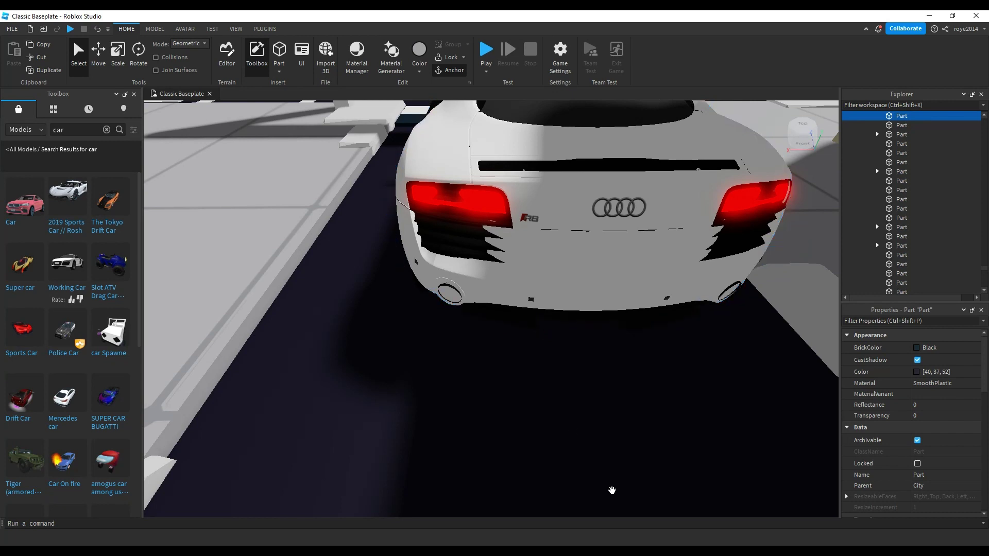
scroll(533, 369, "down", 10)
mouse_move(533, 369)
right_mouse_down()
mouse_move(526, 364)
mouse_move(538, 365)
right_mouse_up()
scroll(525, 366, "up", 3)
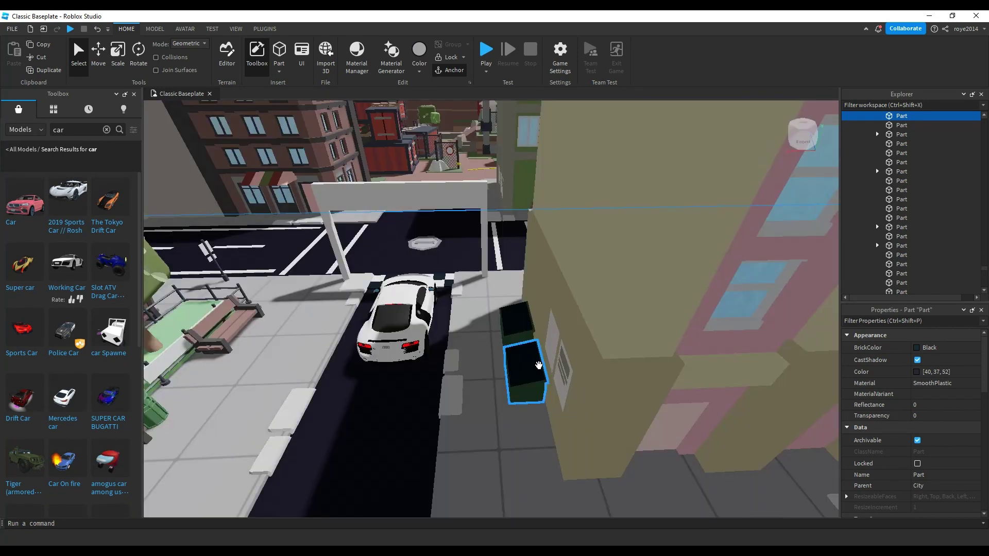